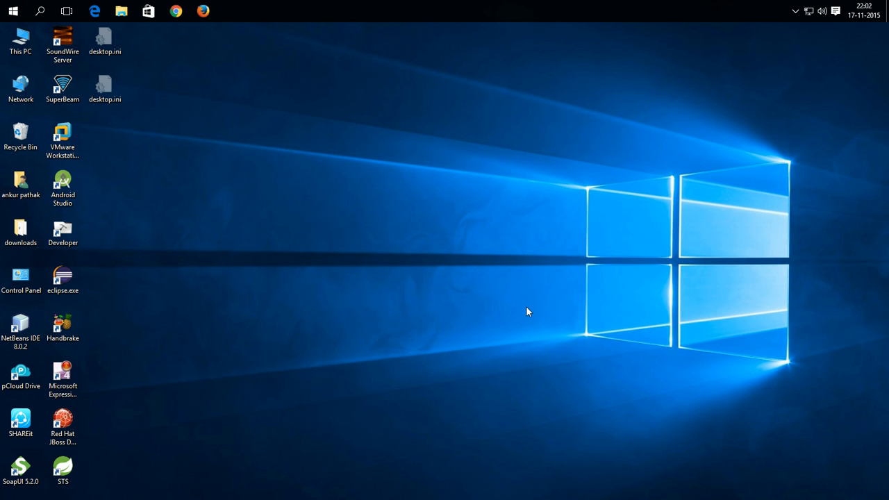
Step: Open Command Prompt and display the Java home variable with "echo %JAVA_HOME%"
click(39, 10)
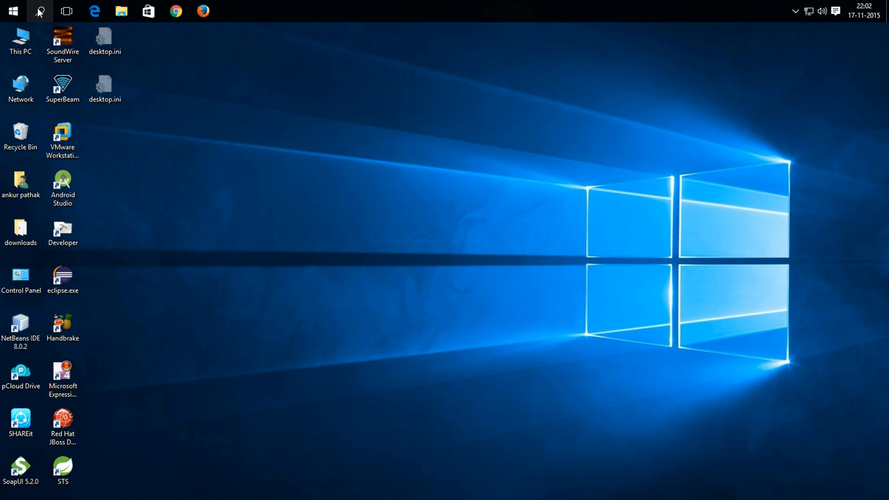
text(cmd)
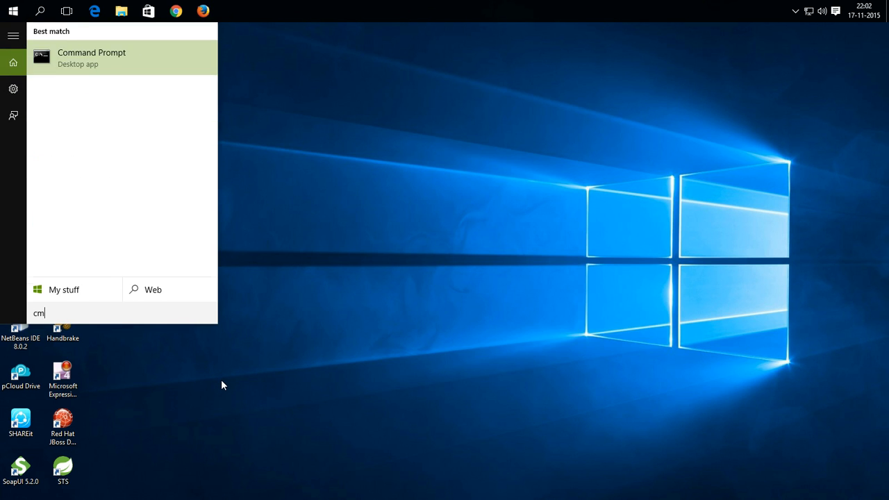
key(Return)
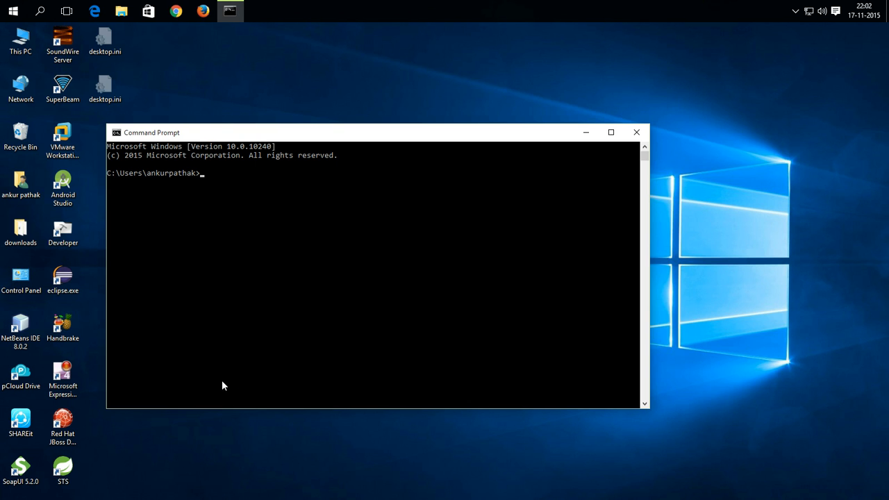
text(echo %JAVA_HOME%)
key(Return)
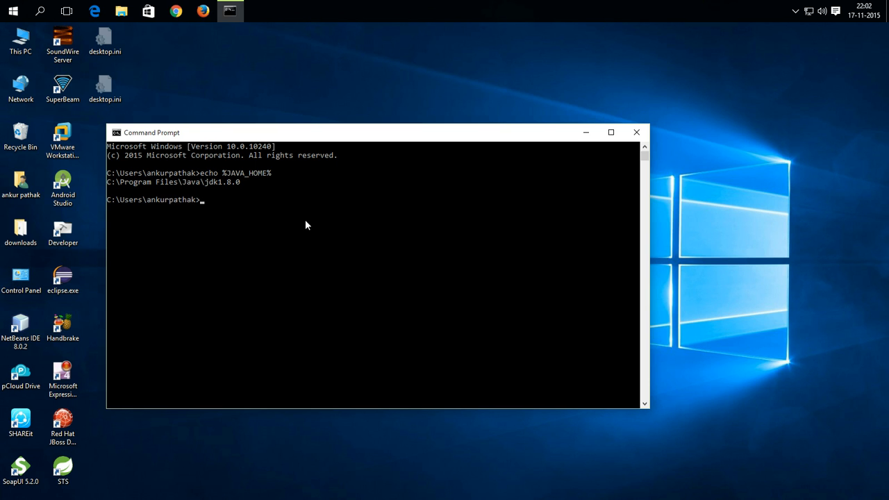
Step: Check the installed Java version by running "java -version" in Command Prompt
text(java -version)
key(Return)
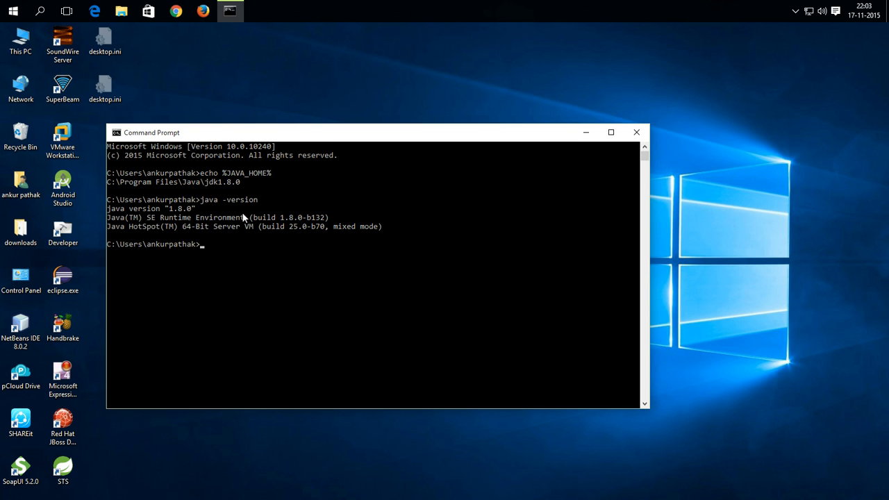
drag(309, 130, 335, 125)
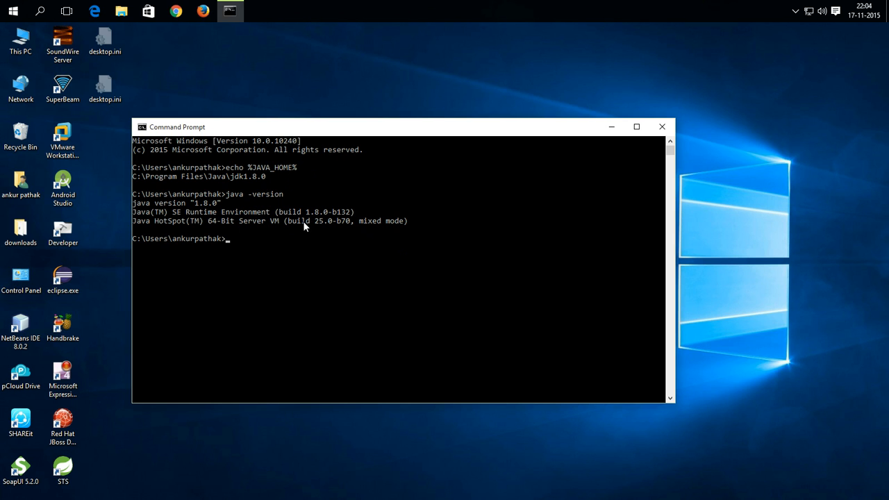
click(202, 13)
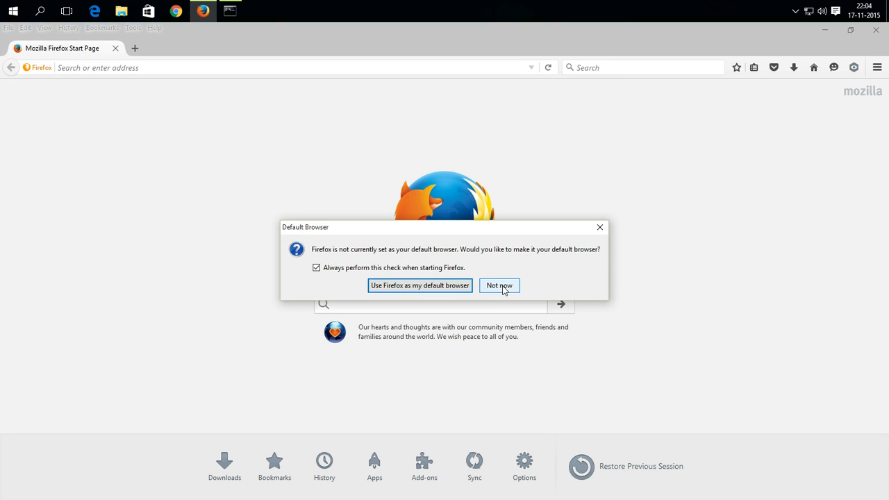
click(501, 286)
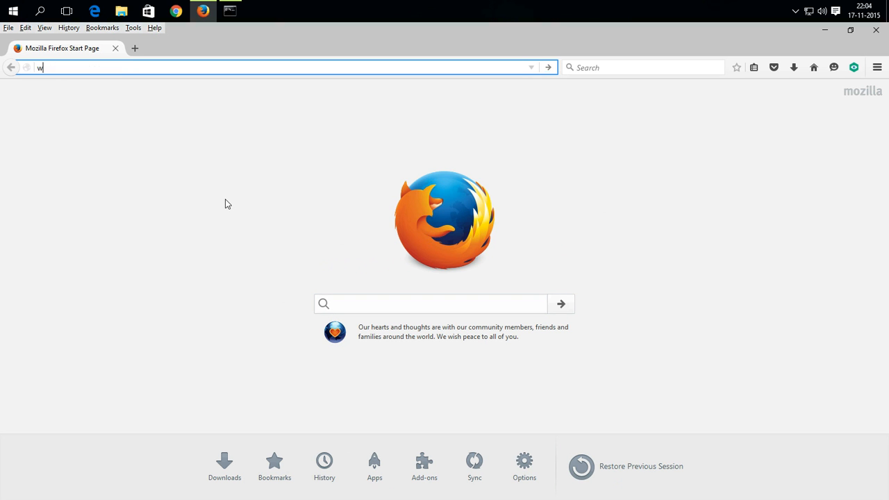
text(www.google.com/)
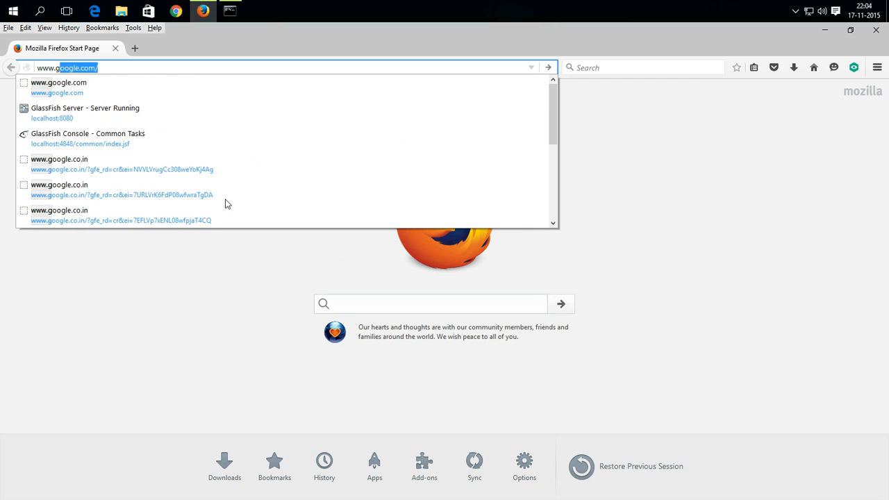
key(Return)
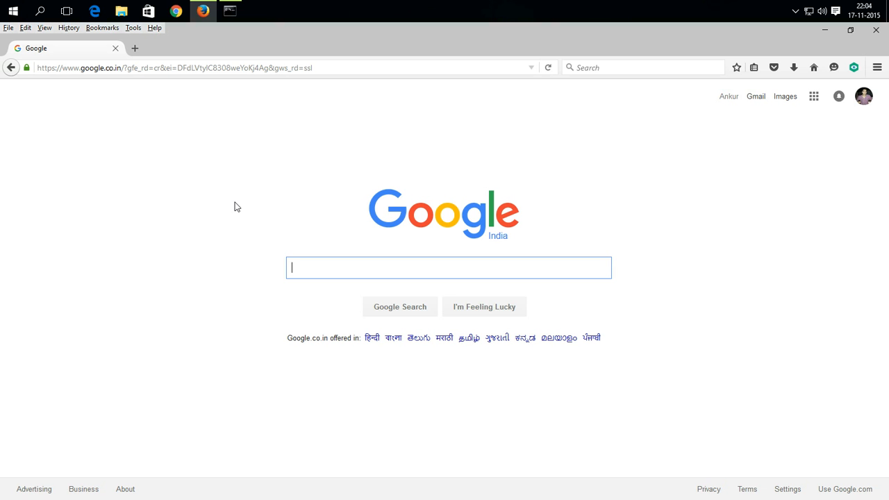
Step: Search Google for "Glassfish download" and open the "Download - GlassFish" result
text(Gl)
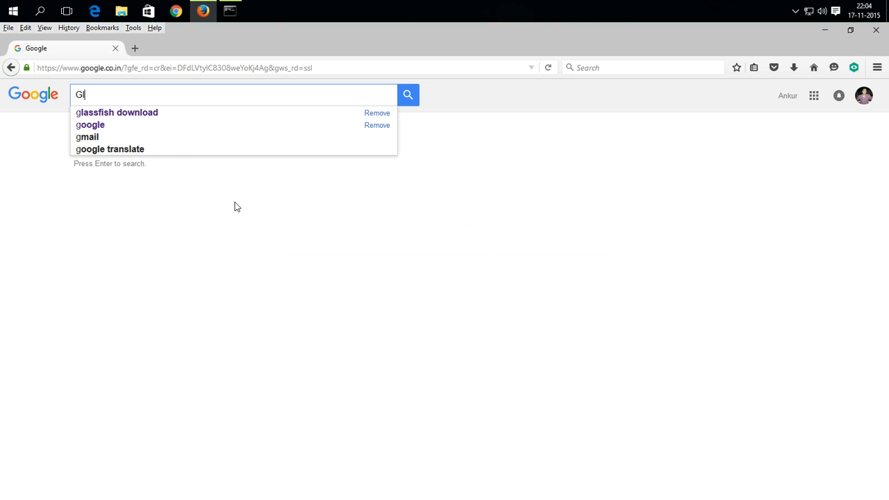
text(assfish)
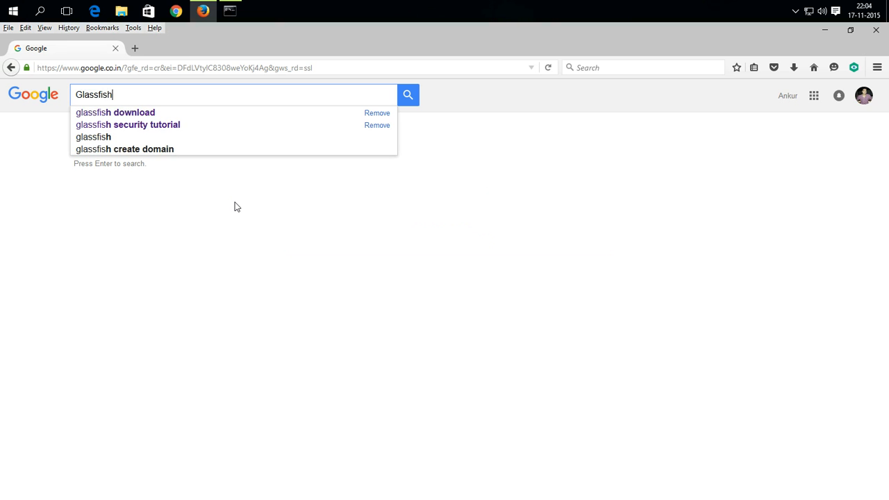
text( download)
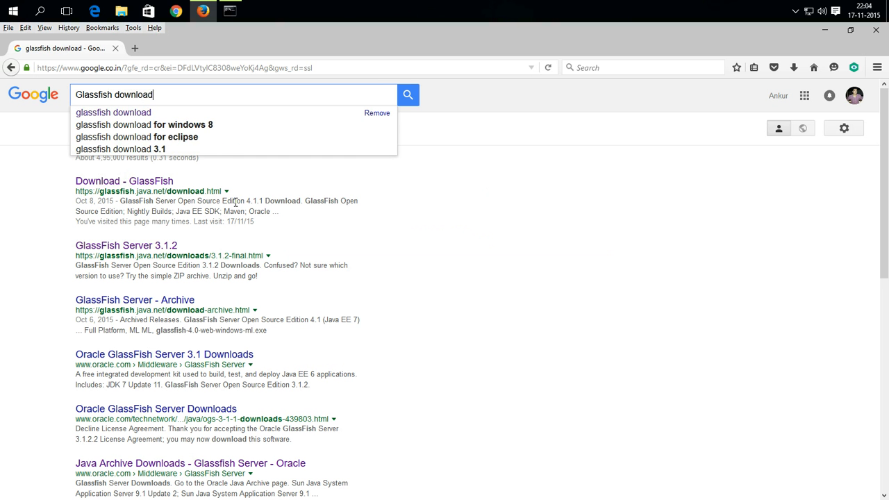
key(Return)
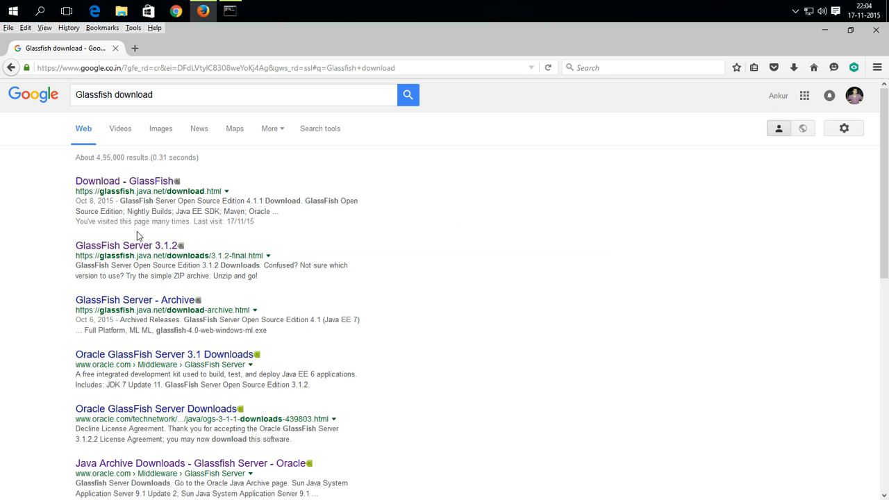
click(101, 184)
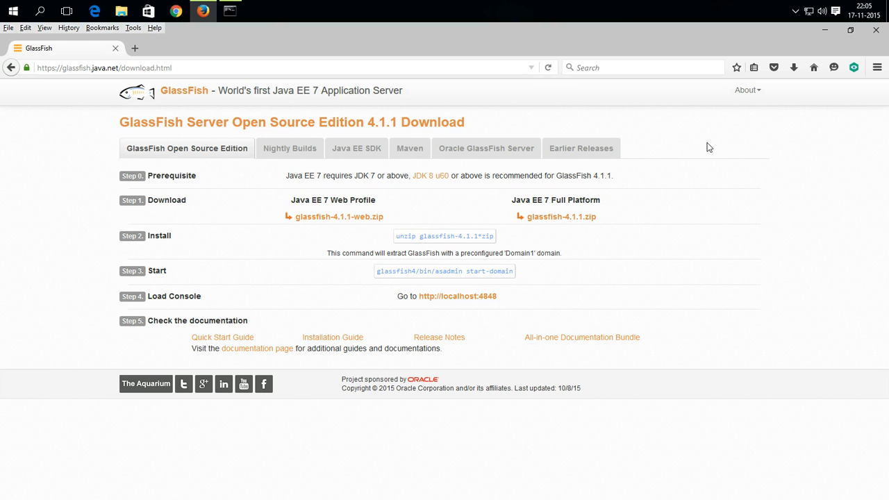
Step: Clear the browser and Command Prompt windows from the desktop and open the downloads folder in File Explorer
click(824, 34)
drag(332, 123, 480, 127)
click(760, 131)
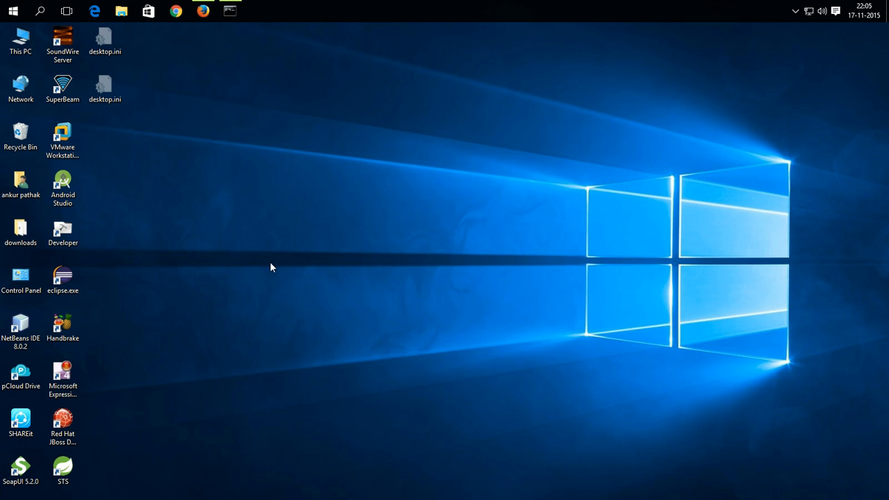
double_click(21, 231)
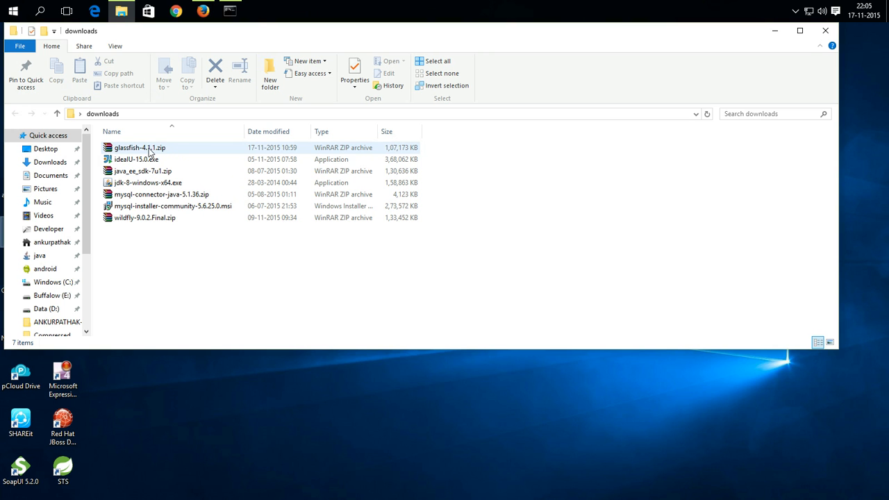
drag(199, 40, 236, 67)
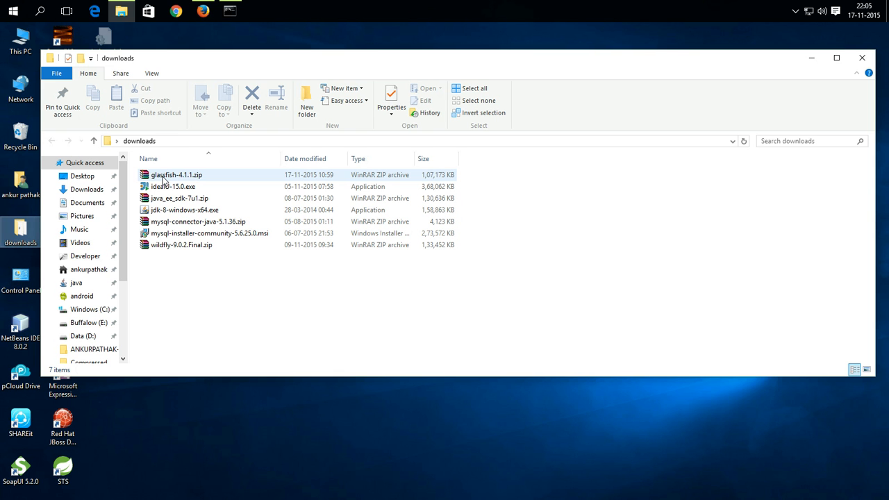
Step: Extract the glassfish4 folder from glassfish-4.1.1.zip to D:\Developer\java, and close the archive and downloads windows
double_click(164, 179)
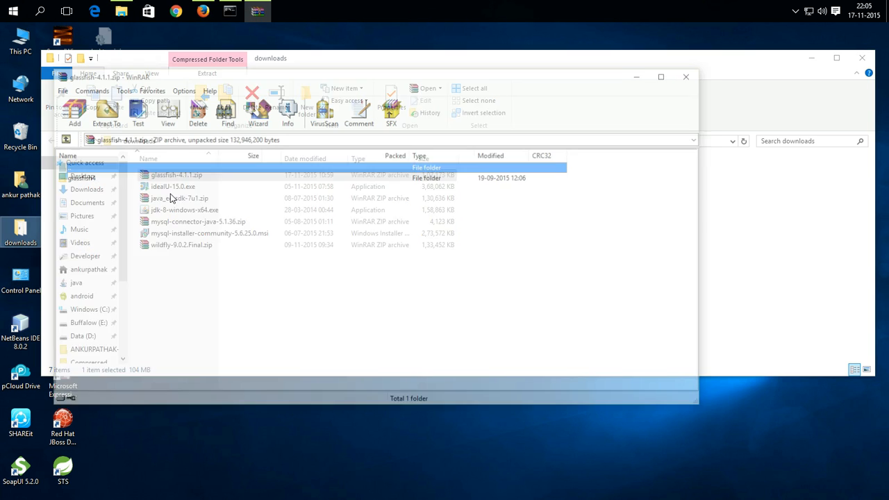
click(74, 178)
right_click(74, 179)
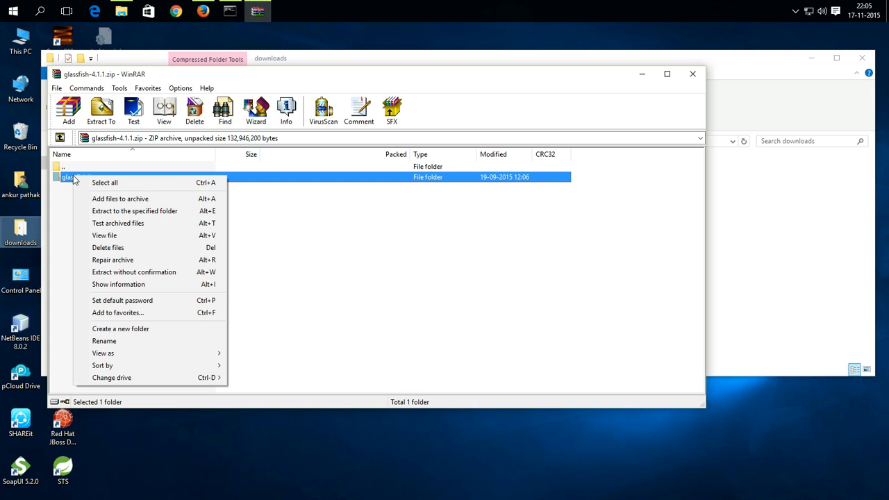
click(113, 214)
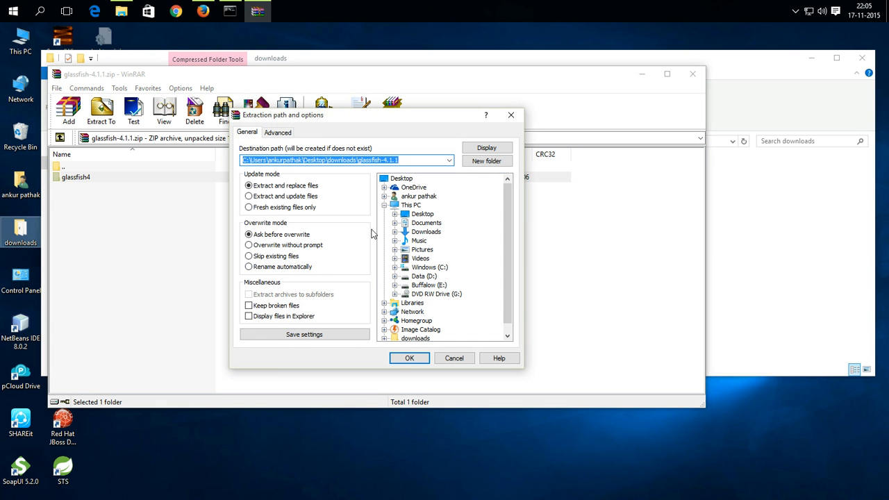
click(395, 277)
click(406, 250)
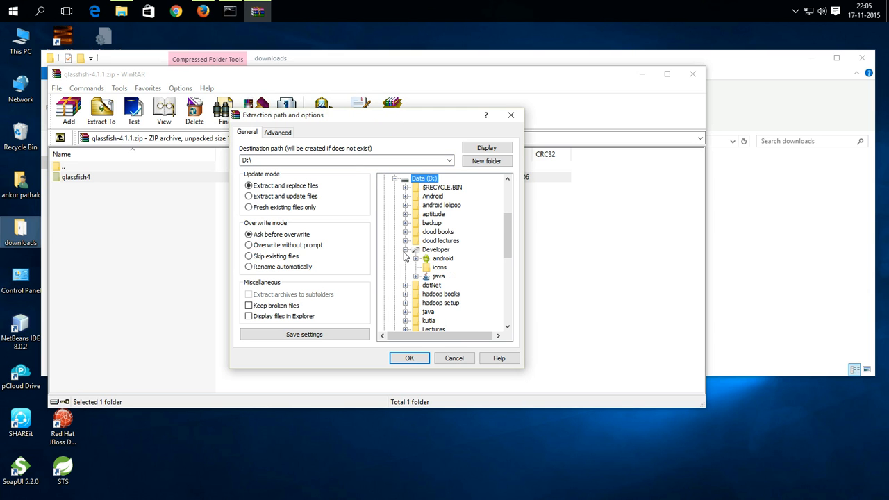
click(437, 277)
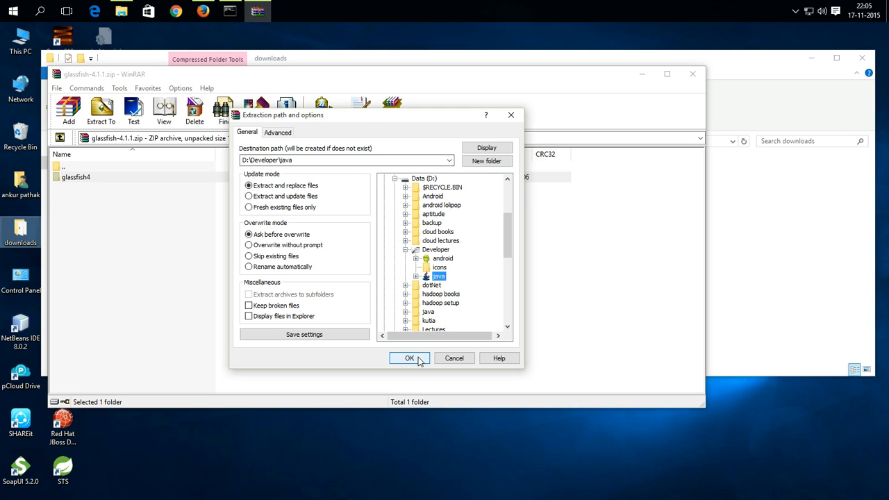
click(410, 359)
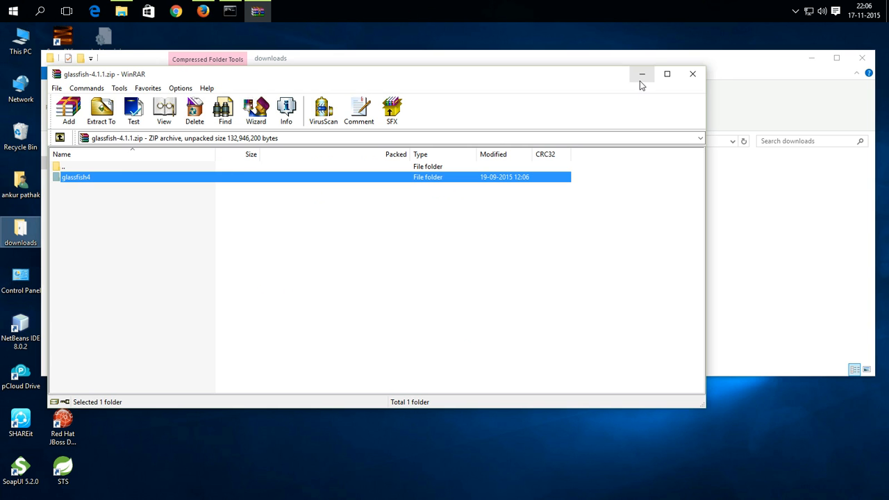
click(693, 73)
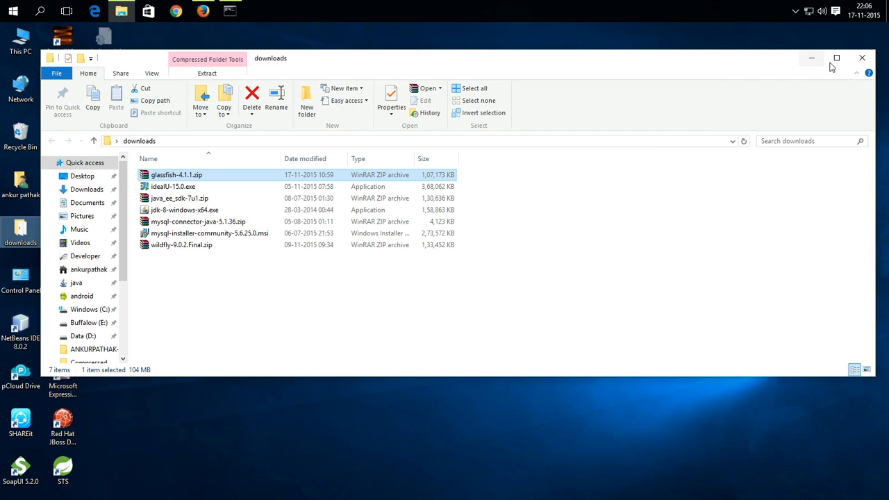
click(862, 57)
Step: Open This PC in a maximized window and browse to the D:\Developer\java\glassfish4\bin folder
click(20, 46)
double_click(20, 46)
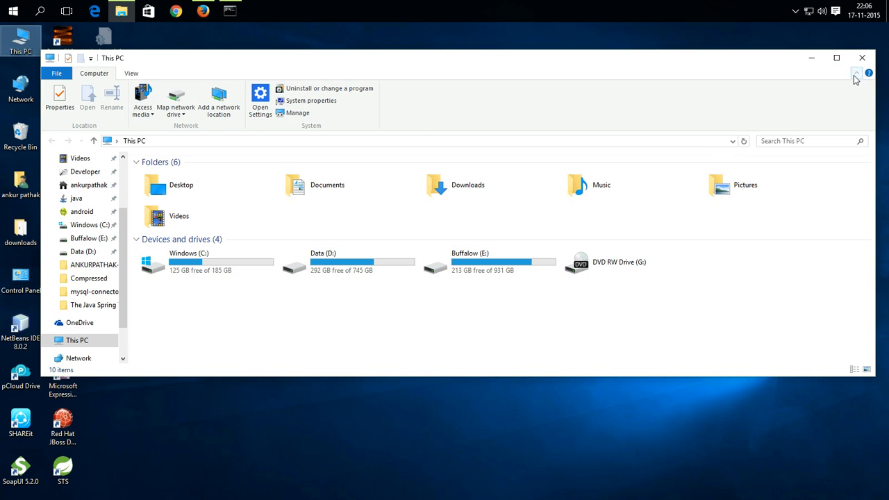
click(837, 60)
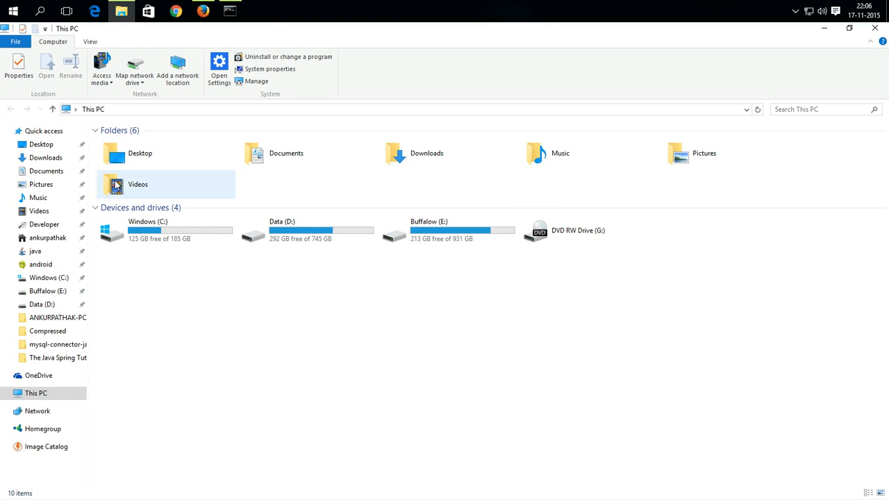
click(34, 252)
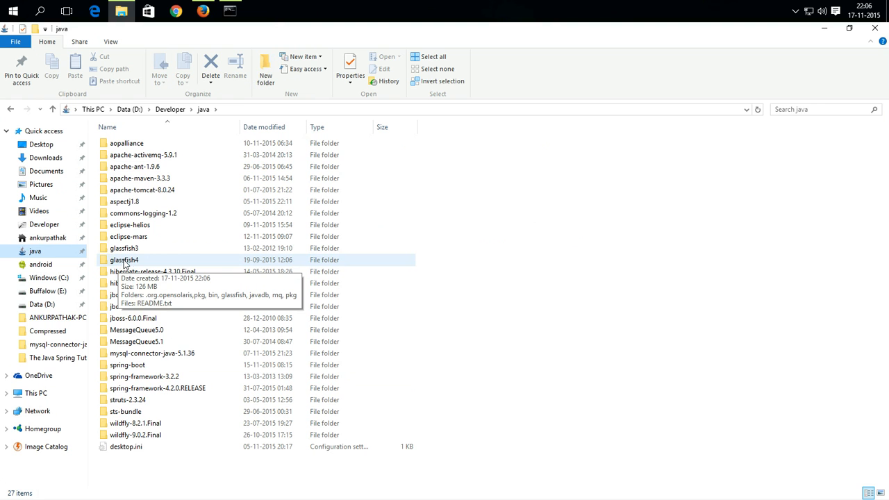
double_click(128, 262)
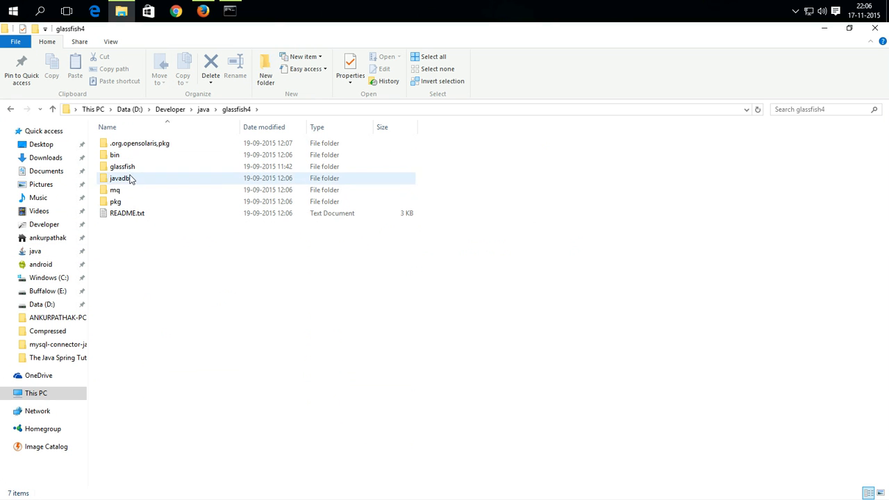
double_click(115, 156)
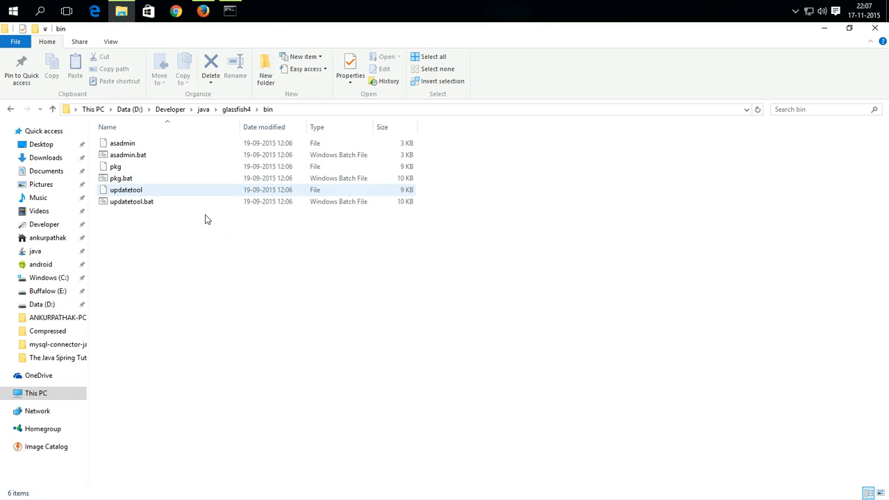
Step: Copy the full path of the glassfish4 bin folder, D:\Developer\java\glassfish4\bin
click(283, 110)
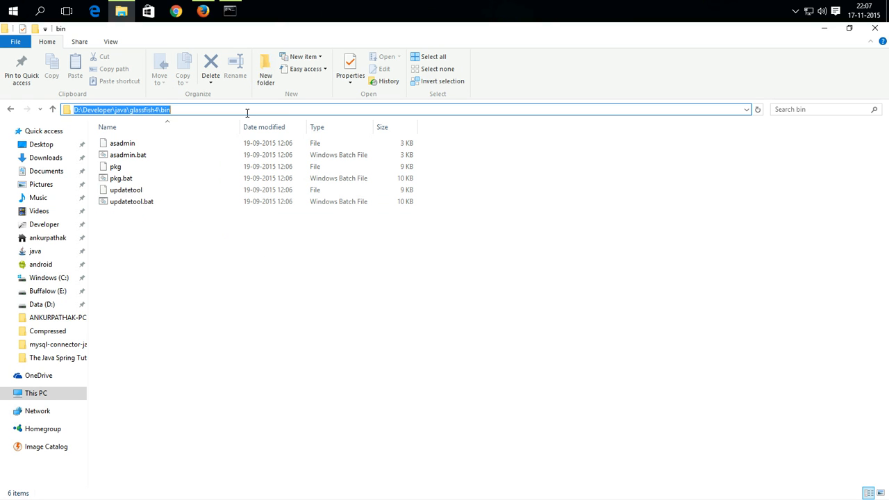
right_click(155, 112)
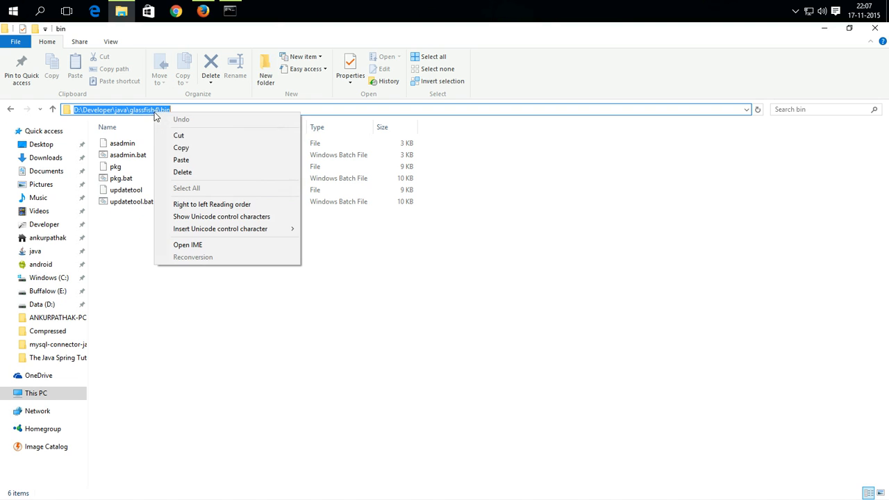
click(179, 148)
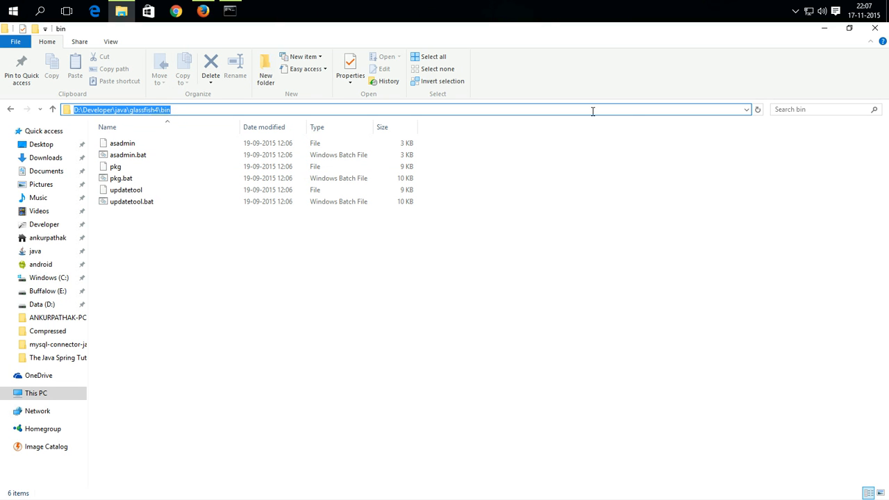
Step: Minimize File Explorer and open the Environment Variables settings from This PC's advanced system properties
click(825, 29)
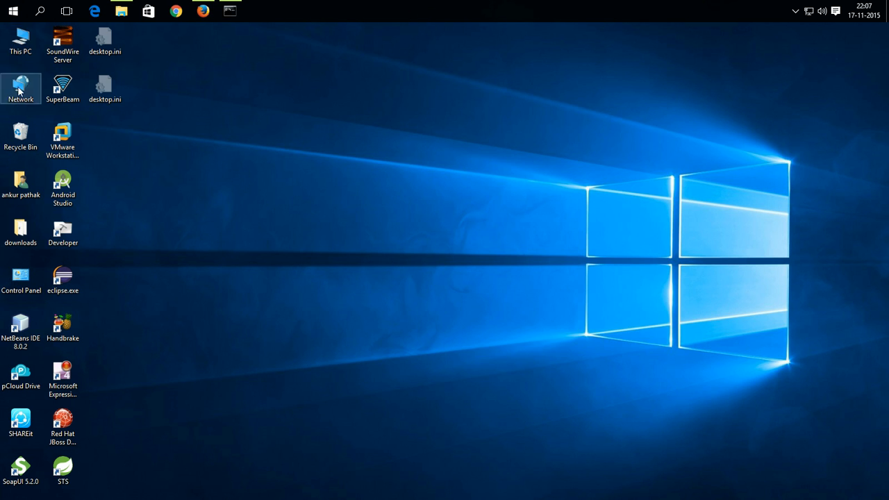
right_click(23, 42)
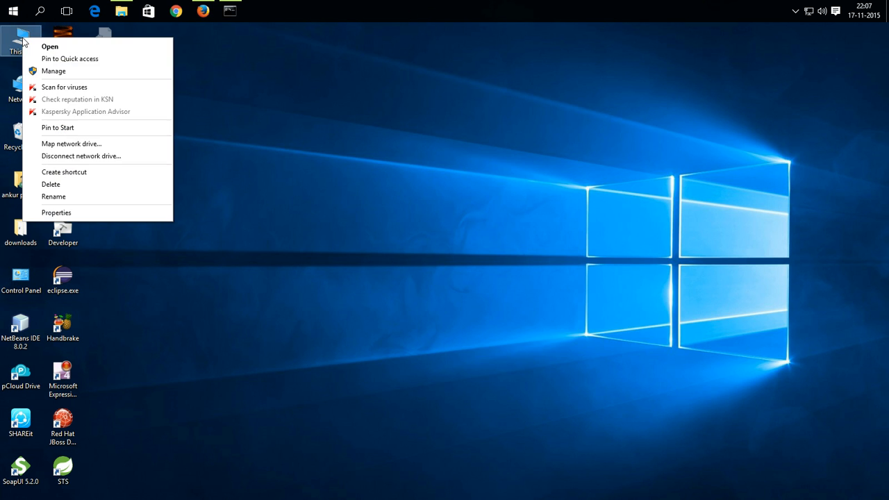
click(49, 212)
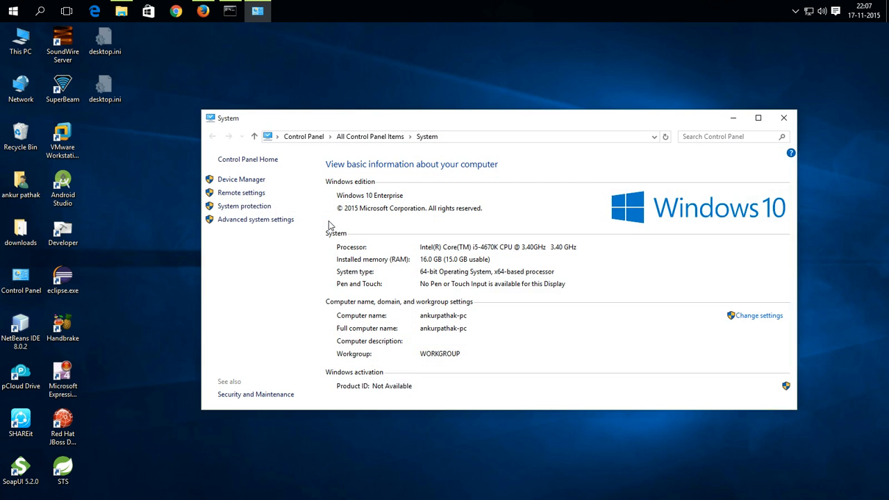
click(236, 221)
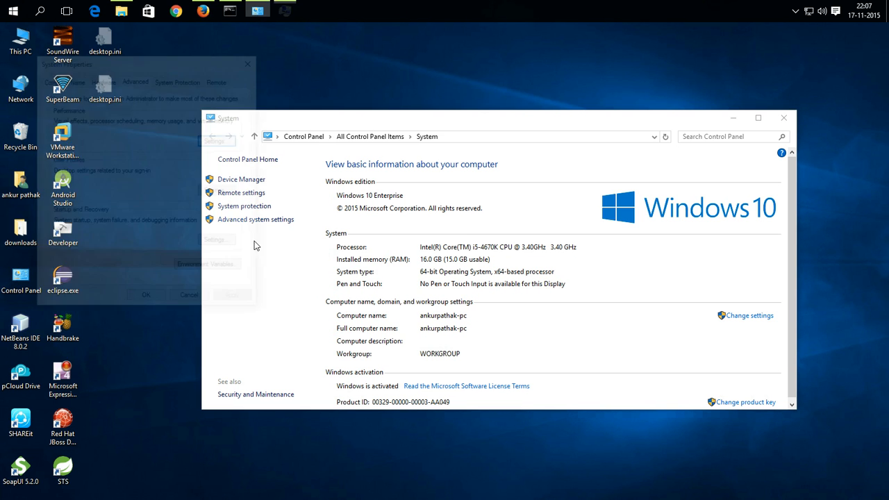
click(195, 274)
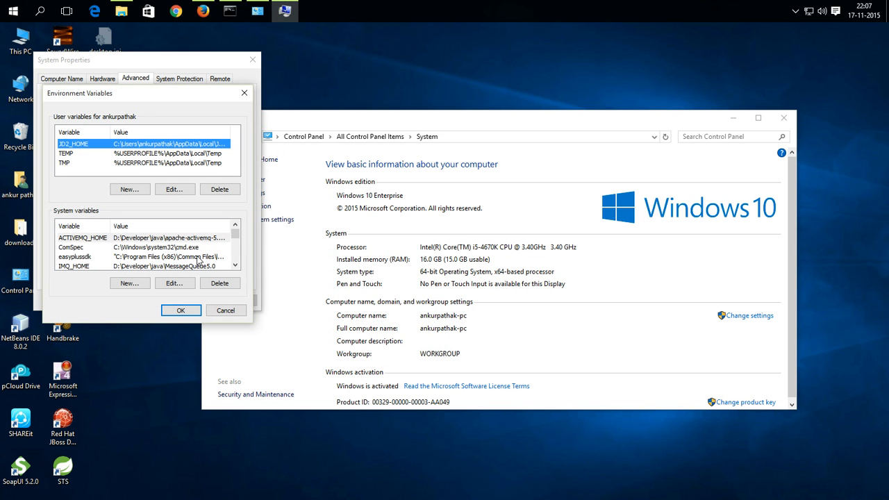
Step: Open the Path system variable for editing and place the cursor at the end of its value
scroll(199, 260, down, 2)
scroll(199, 260, down, 1)
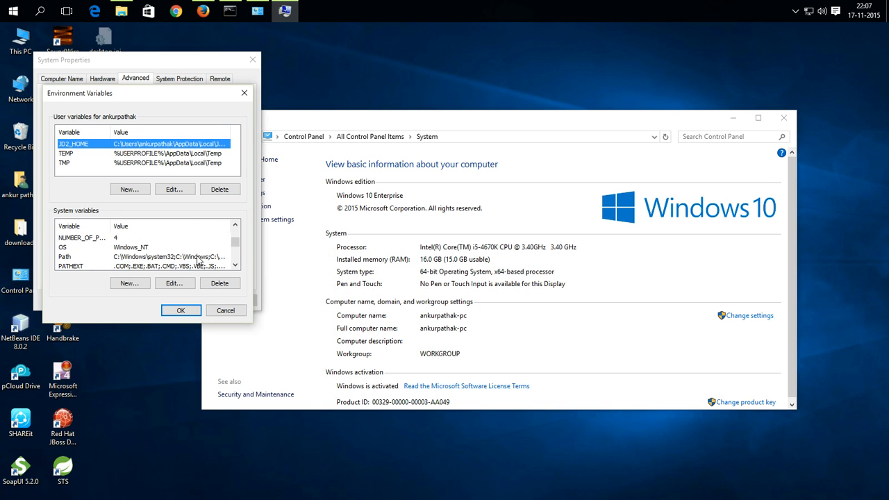
click(180, 258)
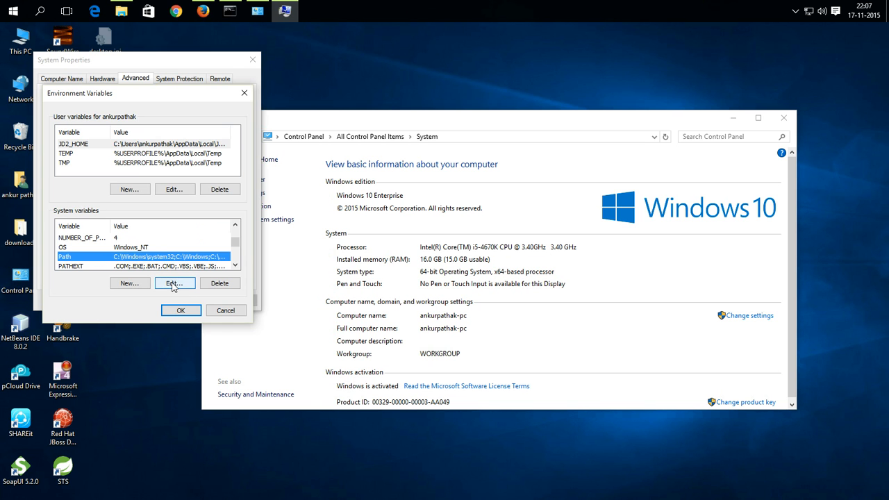
click(173, 283)
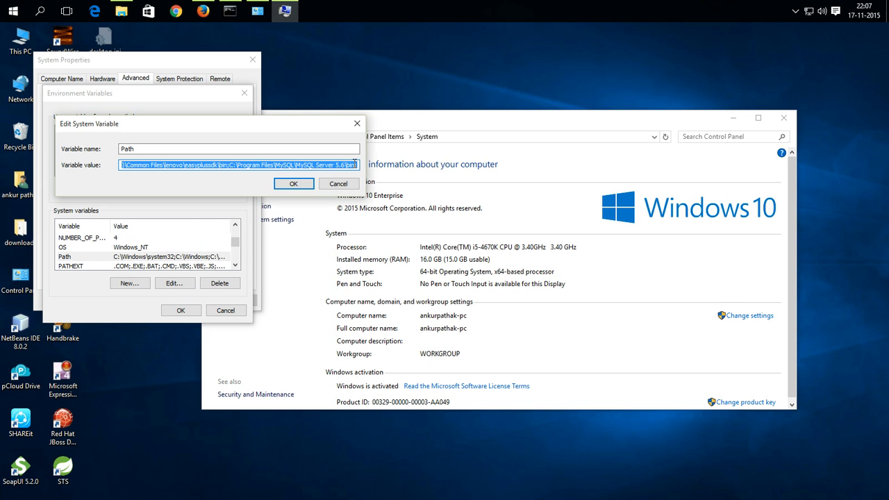
click(357, 167)
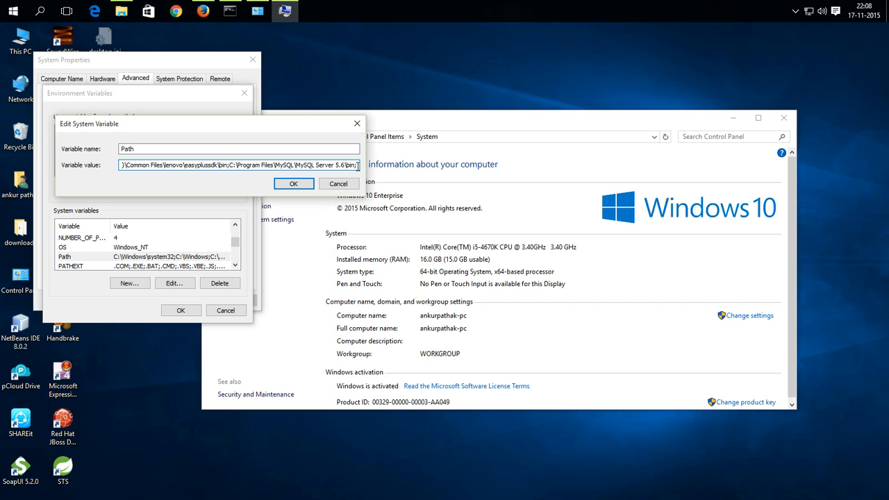
Step: Copy the entire Path variable value and paste it into a new Notepad document
drag(357, 165, 91, 159)
right_click(167, 164)
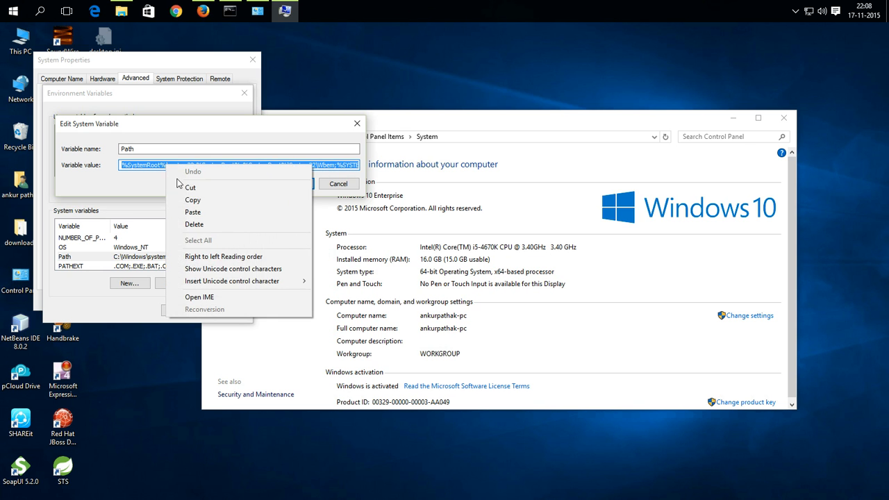
click(191, 198)
click(41, 19)
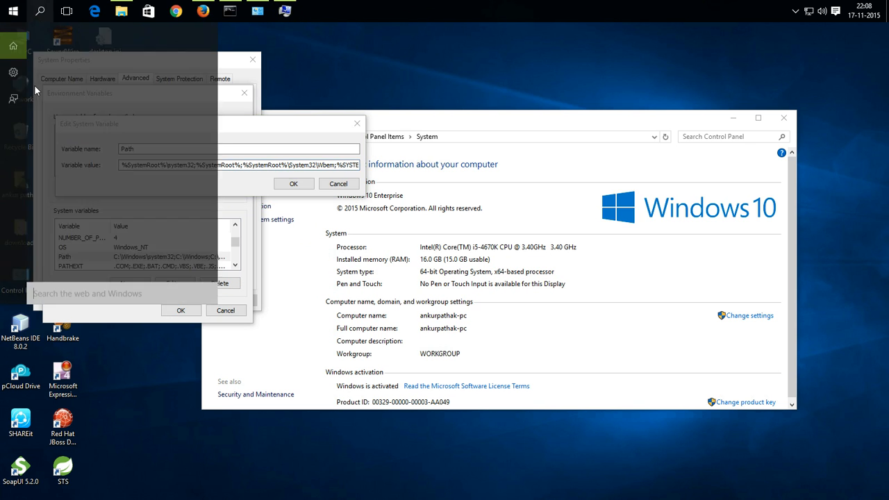
text(Notepad)
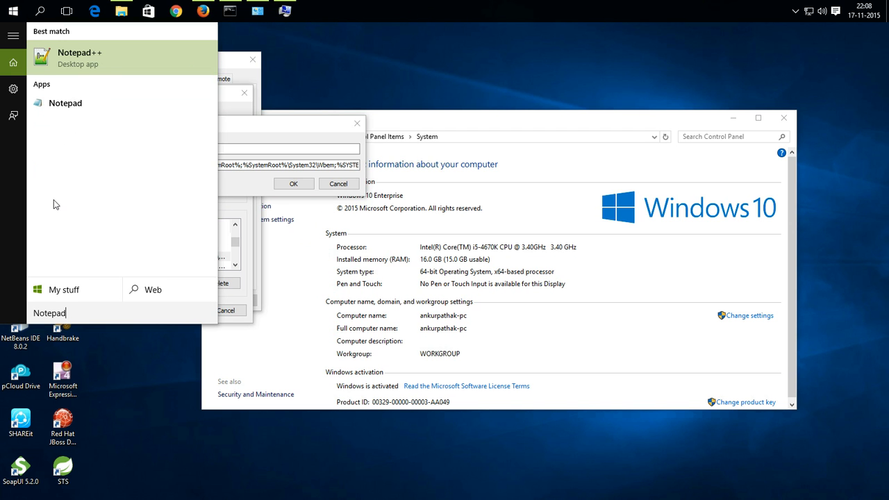
key(Down)
key(Return)
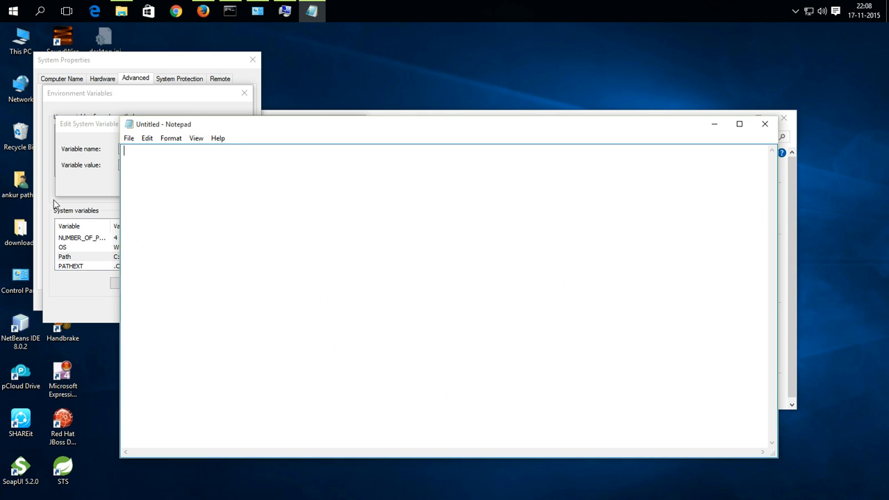
key(ctrl+v)
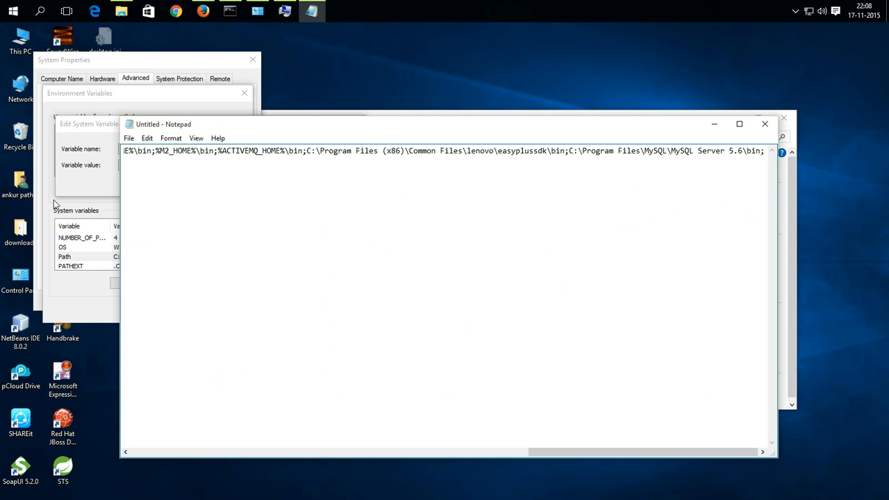
Step: Locate and select the D:\Developer\java\glassfish4\glassfish\bin entry in the pasted Path text, and close Notepad without saving
key(Left)
key(Left)
key(Left)
key(Left)
key(Left)
key(Left)
key(Left)
key(Left)
key(Left)
key(Left)
key(Left)
key(Left)
key(Left)
key(Left)
key(Left)
key(Left)
key(Left)
key(Left)
key(Left)
key(Left)
key(Left)
key(Left)
key(Left)
key(Left)
key(Left)
key(Left)
key(Left)
key(Left)
key(Left)
key(Left)
key(Left)
key(Left)
key(Left)
key(Left)
key(Left)
key(Left)
key(Left)
key(Left)
key(Left)
key(Left)
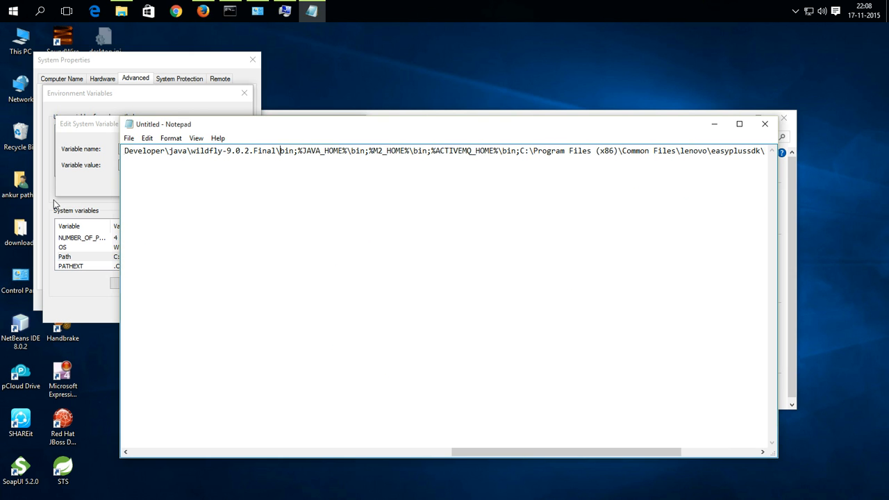
key(Left)
key(Left)
key(Left)
key(Left)
key(Left)
key(Left)
key(Left)
key(Left)
key(Left)
key(Left)
key(Left)
key(Left)
key(Left)
key(Left)
key(Left)
key(Left)
key(Left)
key(Left)
key(Left)
key(Left)
key(Left)
key(Left)
key(Left)
key(Left)
key(Left)
key(Left)
key(Left)
key(Left)
key(Left)
key(Left)
key(Left)
key(Left)
key(Left)
key(Left)
key(Left)
key(Left)
key(Left)
key(Left)
key(Left)
key(Left)
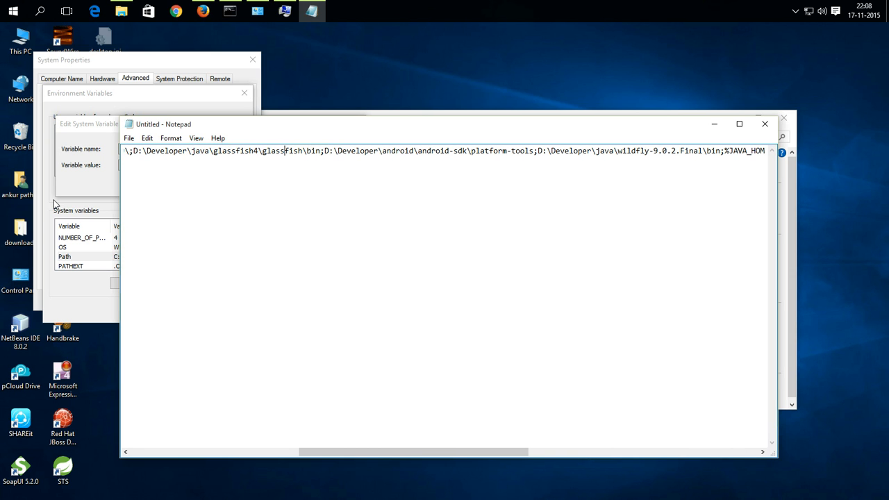
key(Left)
drag(132, 151, 322, 151)
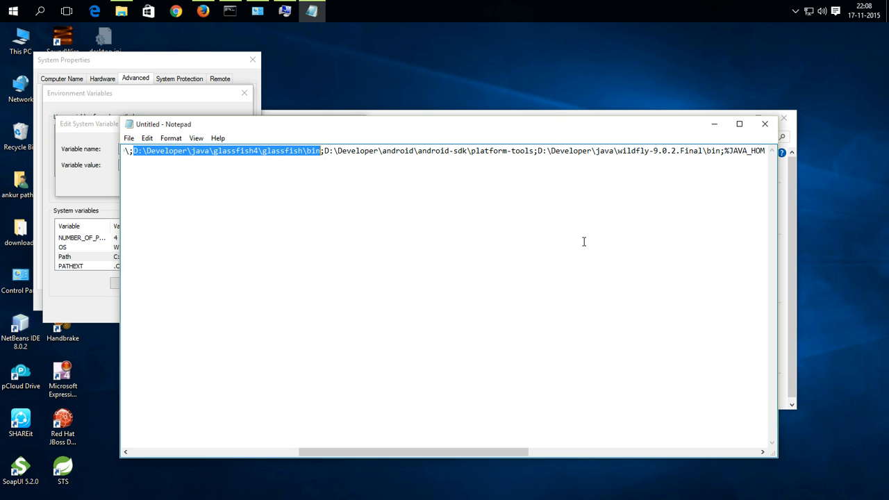
click(766, 126)
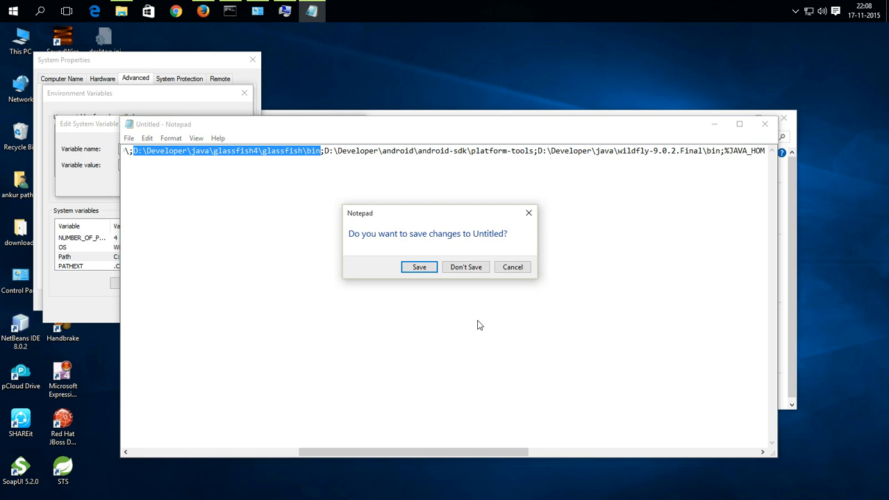
click(465, 272)
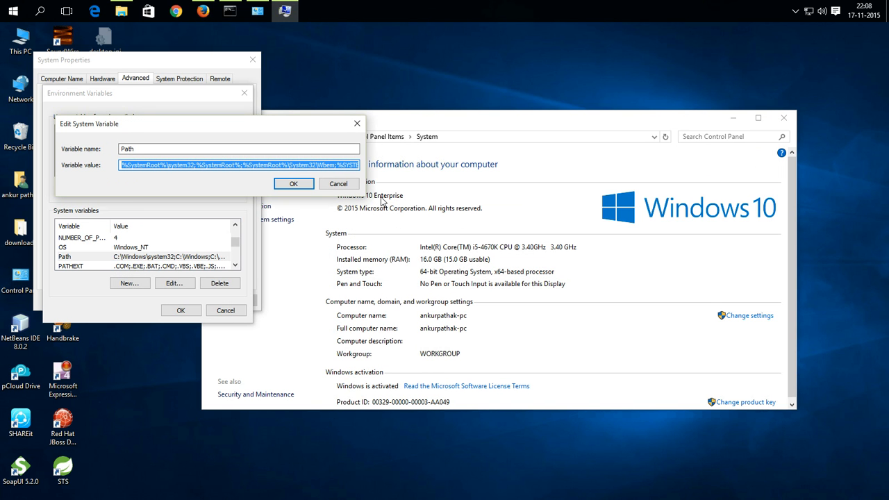
Step: Examine the Path variable's value in the edit dialog from the PowerShell entry through to its end
click(359, 165)
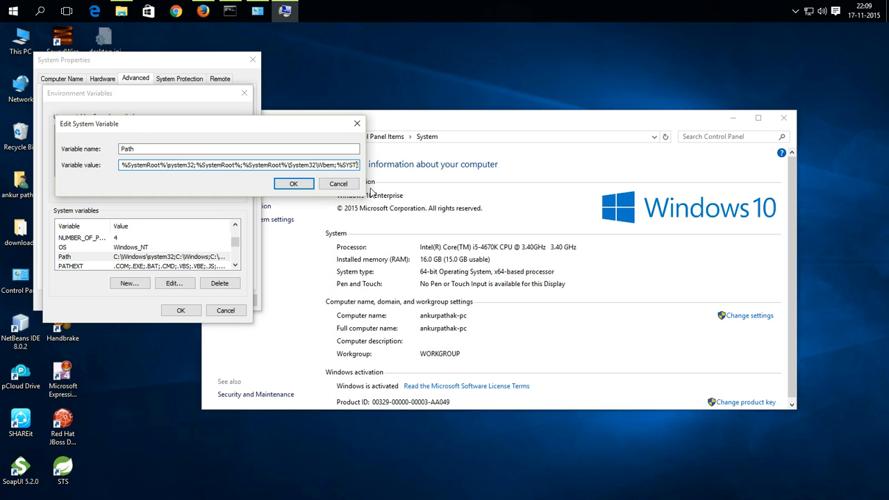
key(Right)
key(Right)
key(Right)
key(Right)
key(Right)
key(Right)
key(Right)
key(Right)
key(Right)
key(Right)
key(Right)
key(Right)
key(Right)
key(Right)
key(Right)
key(Right)
key(Right)
key(Right)
key(Right)
key(Right)
key(Right)
key(Right)
key(Right)
key(Right)
key(Right)
key(Right)
key(Right)
key(Right)
key(Right)
key(Right)
key(Right)
key(Right)
key(Right)
key(Right)
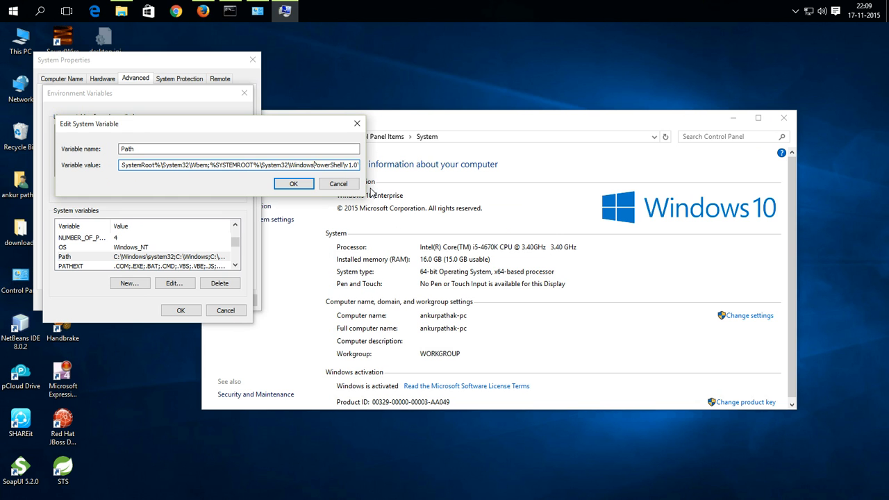
key(Right)
key(Right)
key(Right)
key(Right)
key(Right)
key(Right)
key(Right)
key(Right)
key(Right)
key(Right)
key(Right)
key(Right)
key(Right)
key(Right)
key(Right)
key(Right)
key(Right)
key(Right)
key(Right)
key(Right)
key(Right)
key(Right)
key(Right)
key(Right)
key(Right)
key(Right)
key(Right)
key(Right)
key(Right)
key(Right)
key(Right)
key(Right)
key(Right)
key(Right)
key(Right)
key(Right)
key(Right)
key(Right)
key(Right)
key(Right)
key(Right)
key(Right)
key(Right)
key(Right)
key(Right)
key(Right)
key(Right)
key(Right)
key(Right)
key(Right)
key(Right)
key(Right)
key(Right)
key(Right)
key(Right)
key(Right)
key(Right)
key(Right)
key(Right)
key(Right)
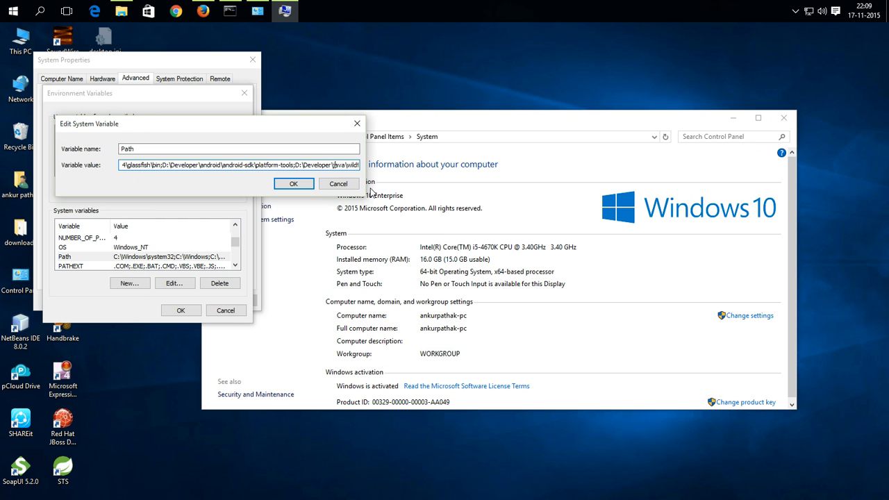
key(Right)
key(Right)
key(Right)
key(Right)
key(Right)
key(Right)
key(Right)
key(Right)
key(Right)
key(Right)
key(Right)
key(Right)
key(Right)
key(Right)
key(Right)
key(Right)
key(Right)
key(Right)
key(Right)
key(Right)
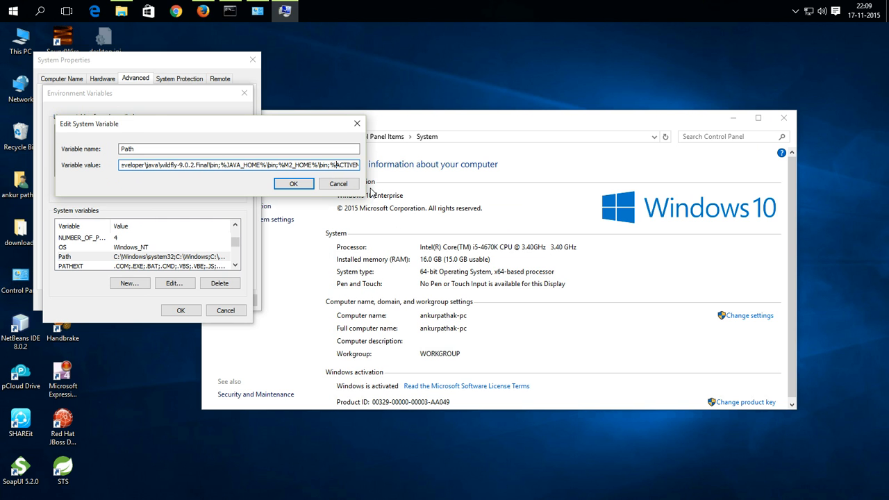
key(Right)
key(Right)
key(Right)
key(Right)
key(Right)
key(Right)
key(Right)
key(Right)
key(Right)
key(Right)
key(Right)
key(Right)
key(Right)
key(Right)
key(Right)
key(Right)
key(Right)
key(Right)
key(Right)
key(Right)
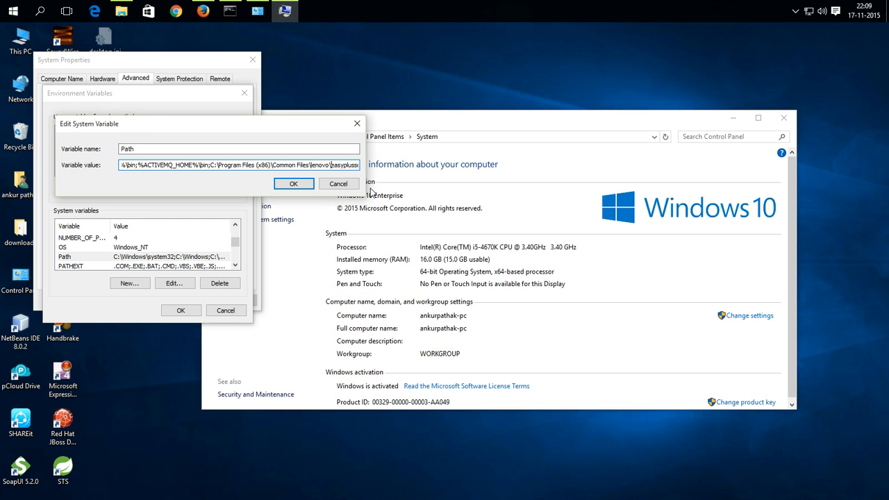
key(Right)
key(Right)
key(Right)
key(Right)
key(Right)
key(Right)
key(Right)
key(Right)
key(Right)
key(Right)
key(Right)
key(Right)
key(Right)
key(Right)
key(Right)
key(Right)
key(Right)
key(Right)
key(Right)
key(Right)
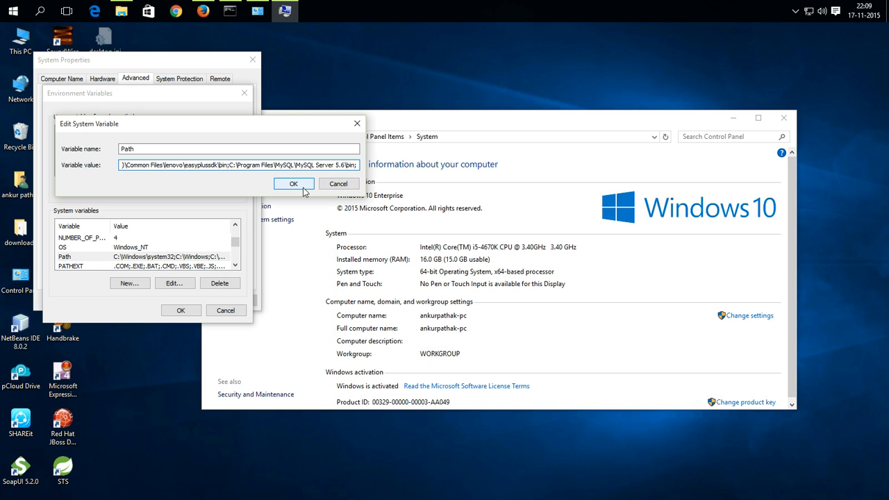
Step: Close the Path editor without changes, and accept the Environment Variables and System Properties dialogs
click(339, 184)
click(177, 310)
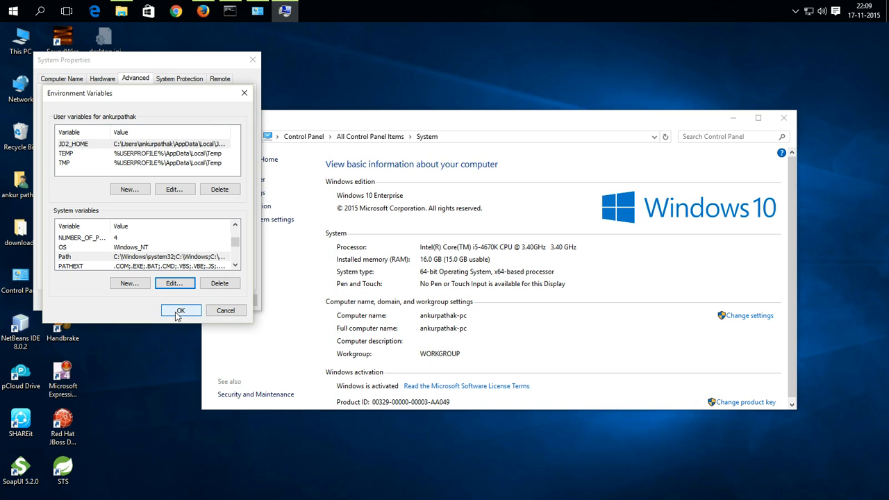
click(147, 300)
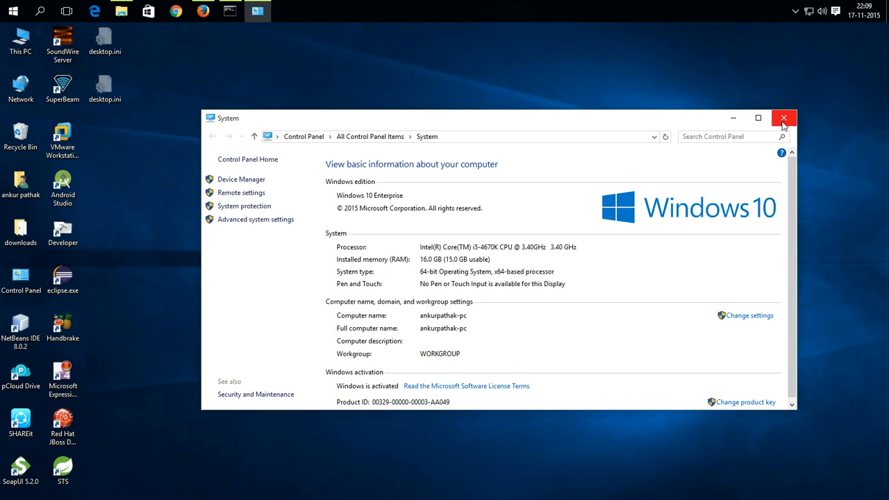
Step: Minimize the System window and switch to the open Command Prompt
click(733, 118)
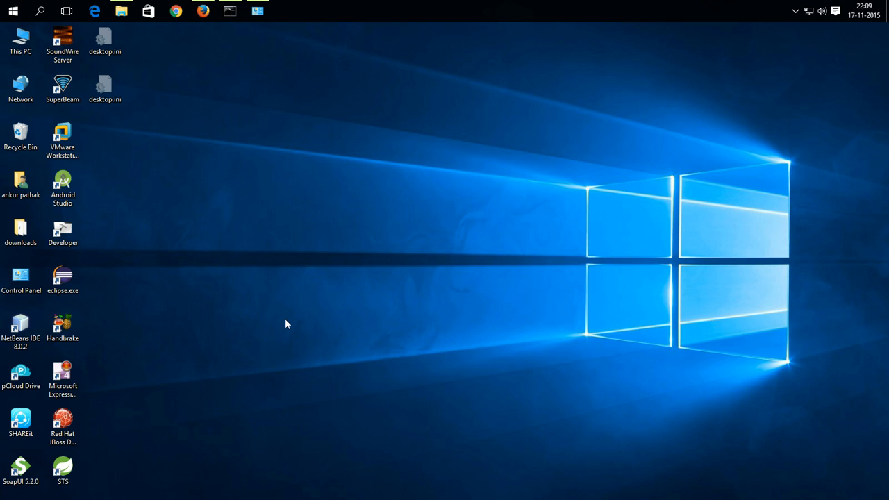
click(229, 14)
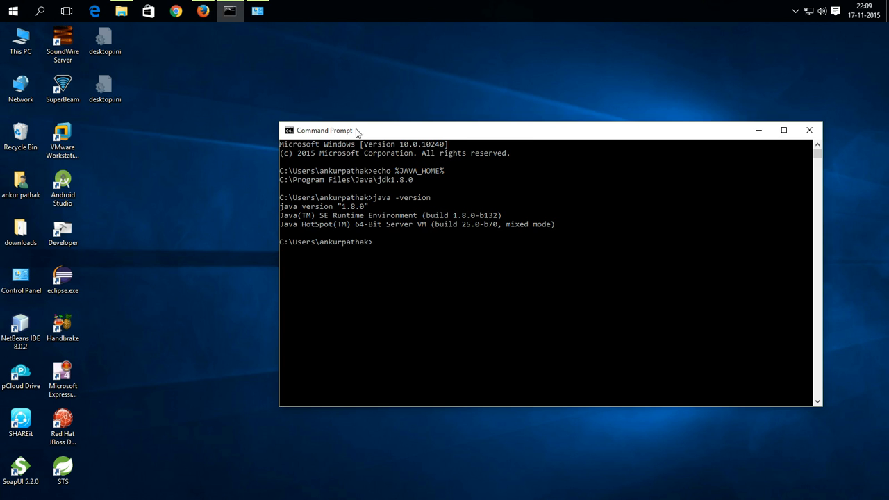
Step: Launch the asadmin utility from the Command Prompt
drag(358, 130, 302, 140)
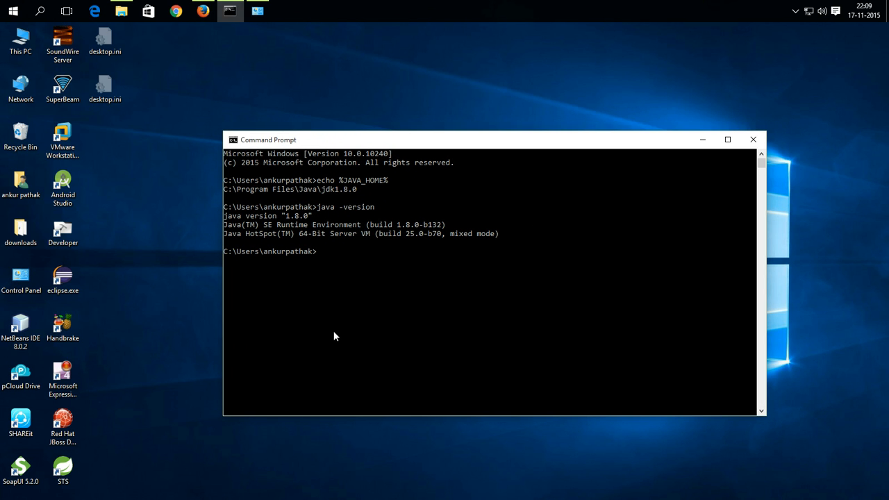
text(asadmin)
key(Return)
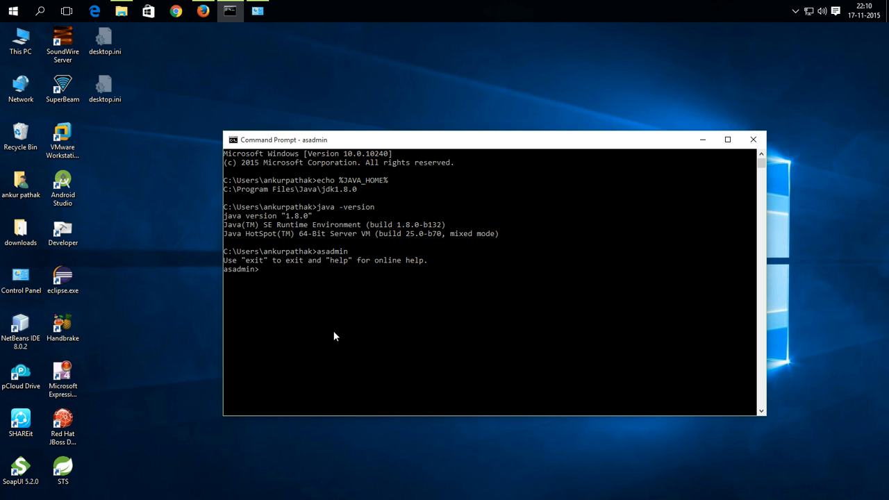
Step: Check the asadmin.bat file in the glassfish4\bin folder, and return to the Command Prompt
click(120, 10)
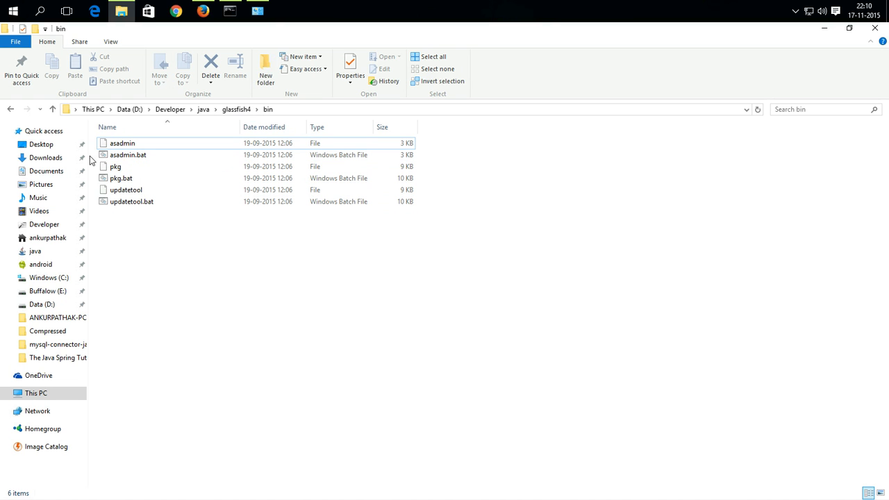
click(141, 158)
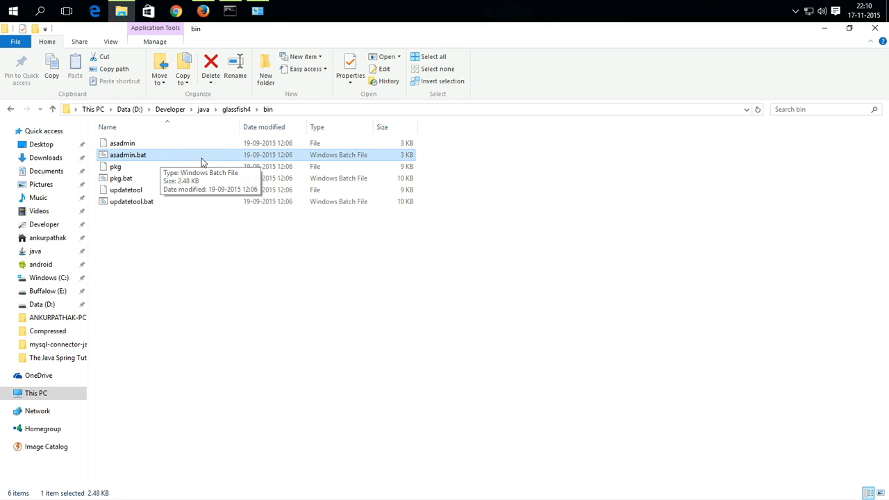
click(824, 31)
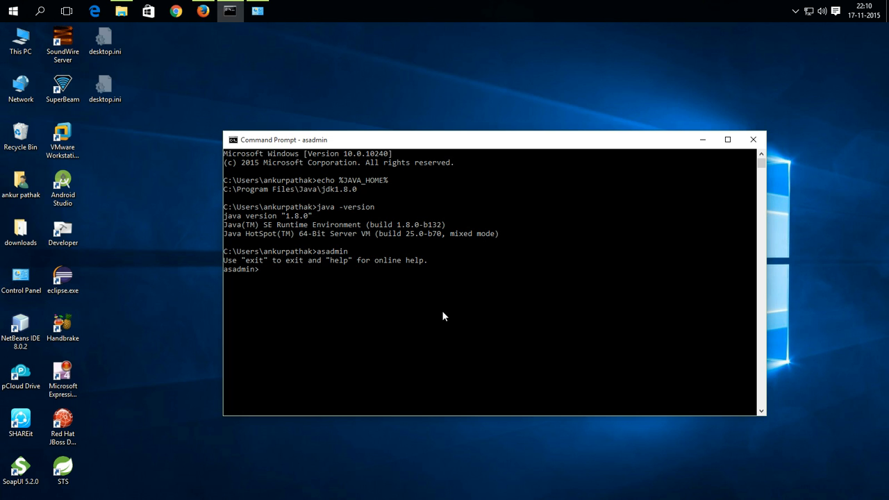
Step: Enter start-domain at the asadmin prompt without running it, and open the glassfish4\glassfish\domains folder in File Explorer
text(start-domain)
click(121, 11)
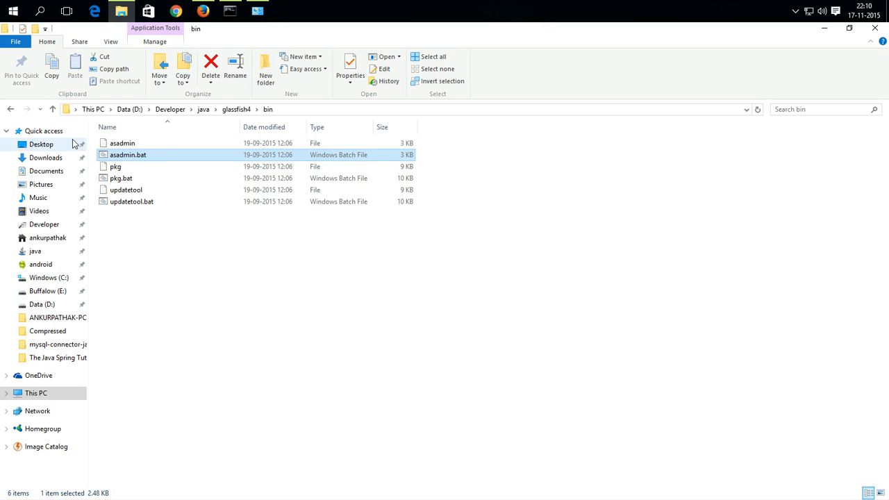
click(52, 109)
click(168, 253)
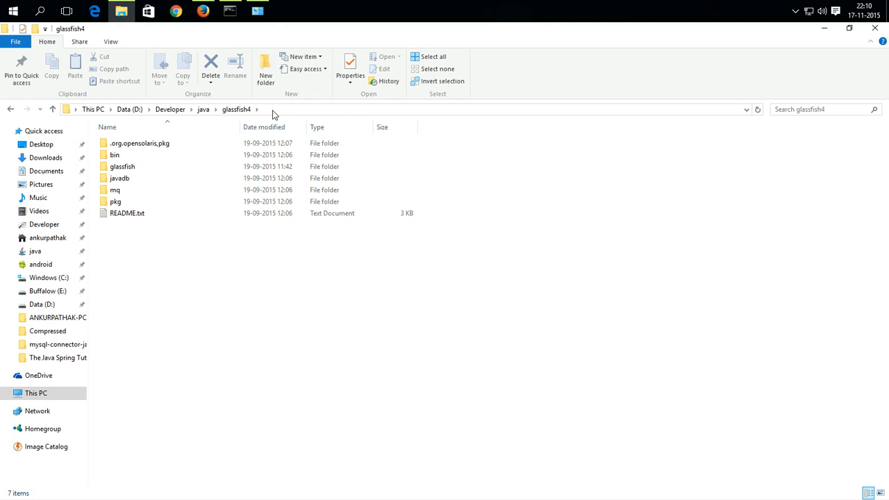
click(133, 171)
double_click(133, 171)
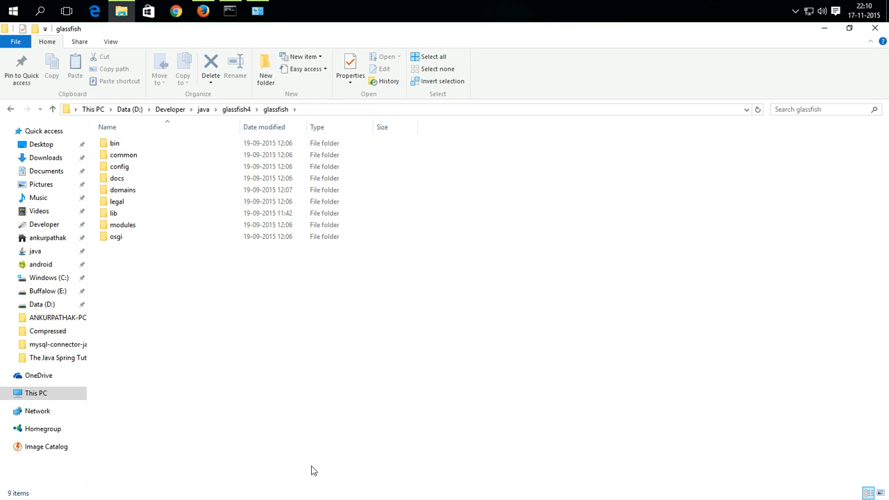
double_click(133, 198)
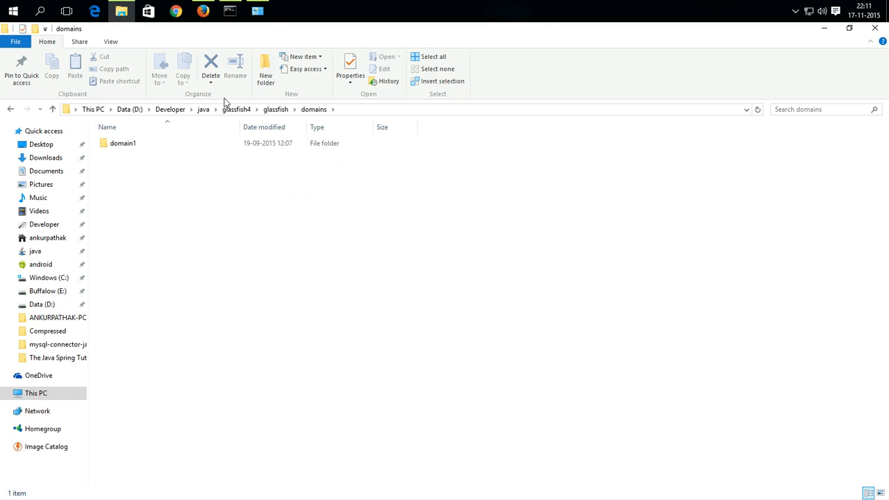
Step: Return to the Command Prompt and run the pending start-domain command
click(230, 15)
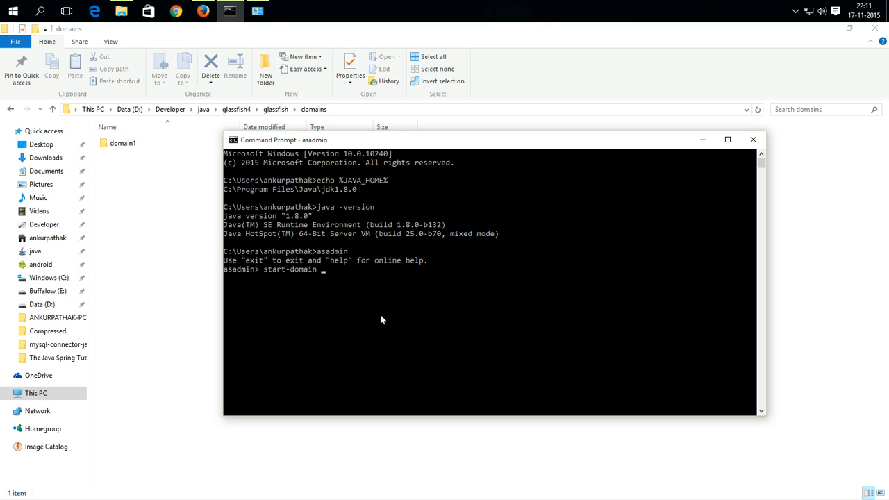
drag(324, 143, 348, 151)
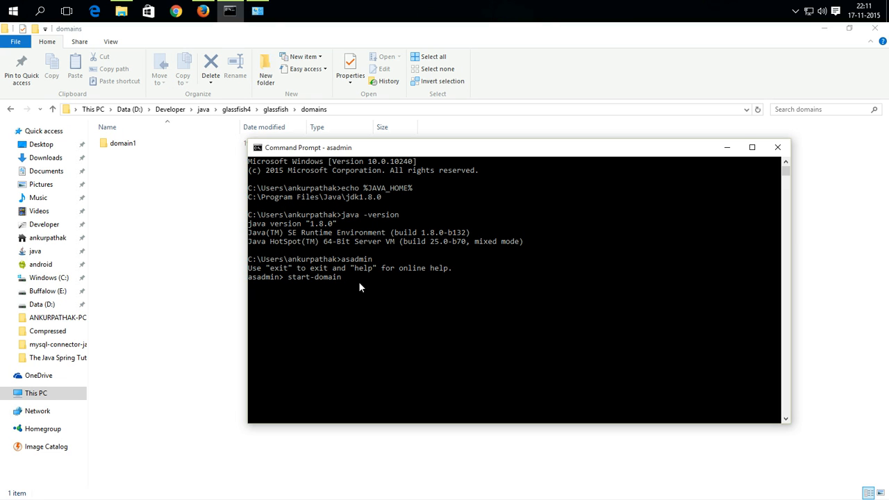
key(Return)
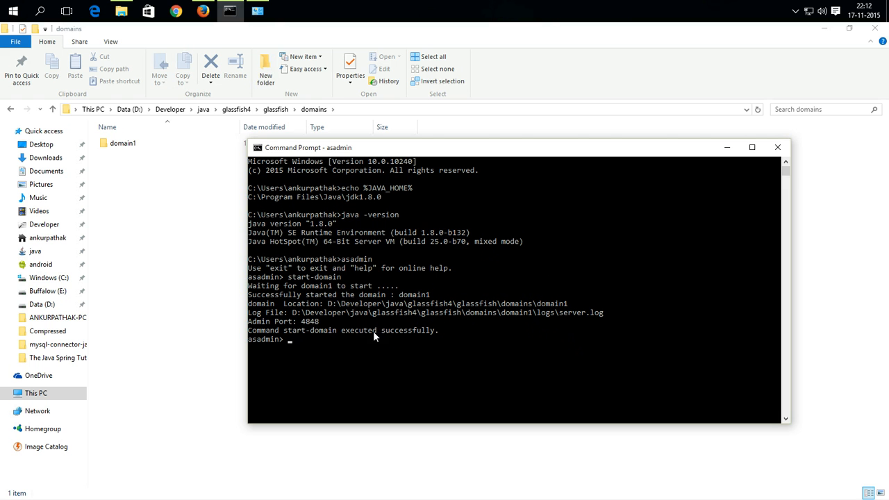
Step: Load localhost:8080 in a new Firefox tab, and go to the GlassFish Administration Console from that page
click(202, 11)
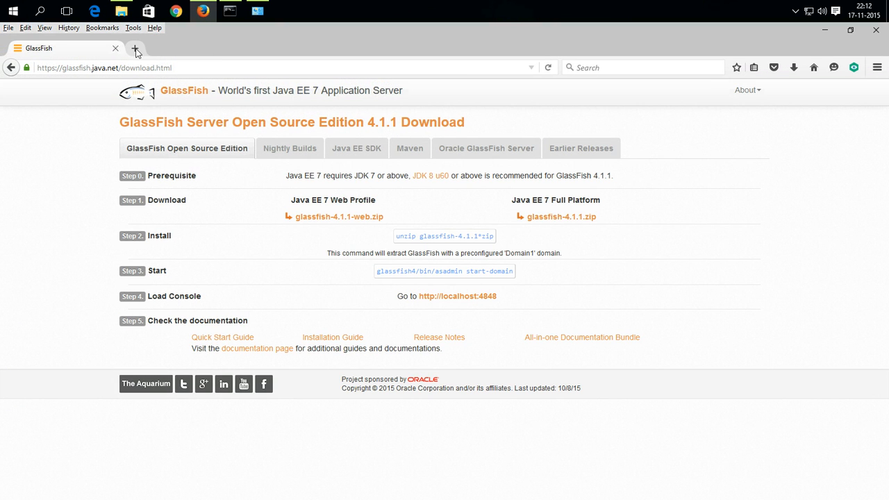
click(135, 48)
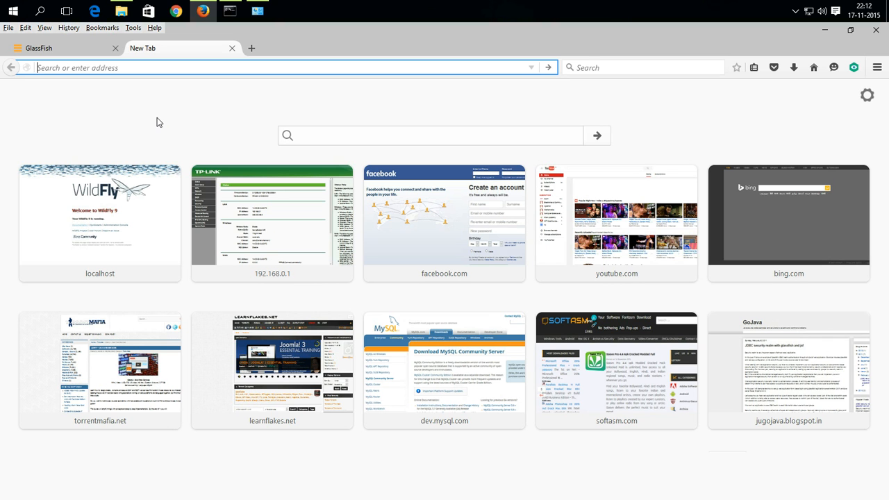
text(loca)
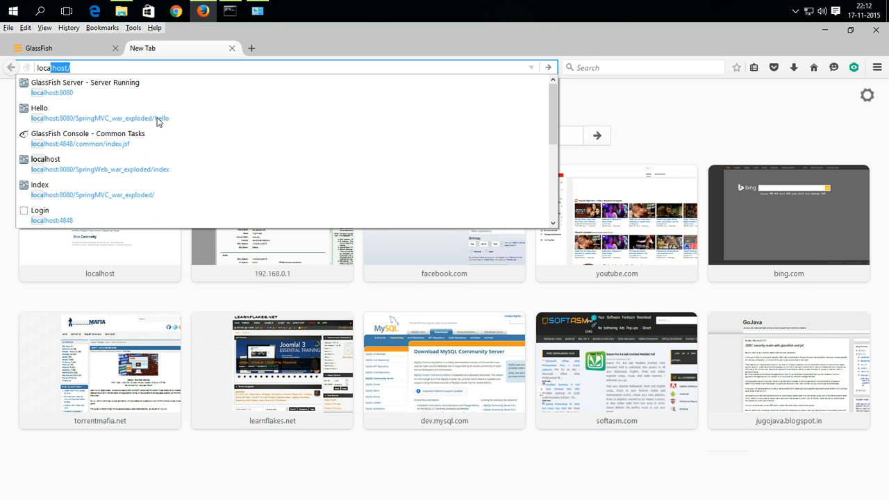
text(l)
click(120, 87)
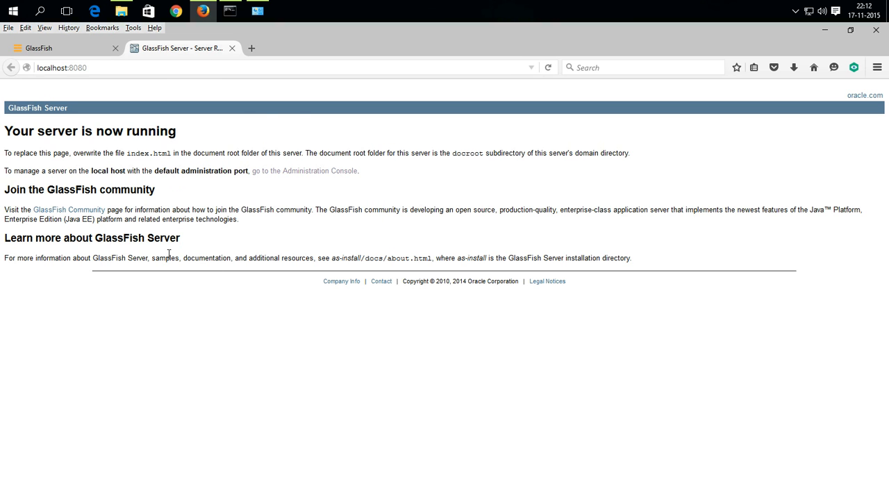
click(287, 176)
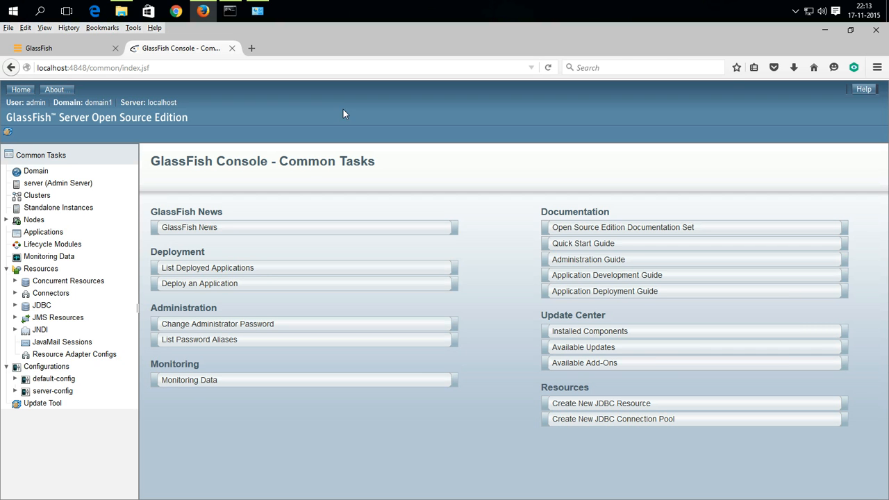
Step: Minimize Firefox and run stop-domain at the asadmin prompt
click(825, 30)
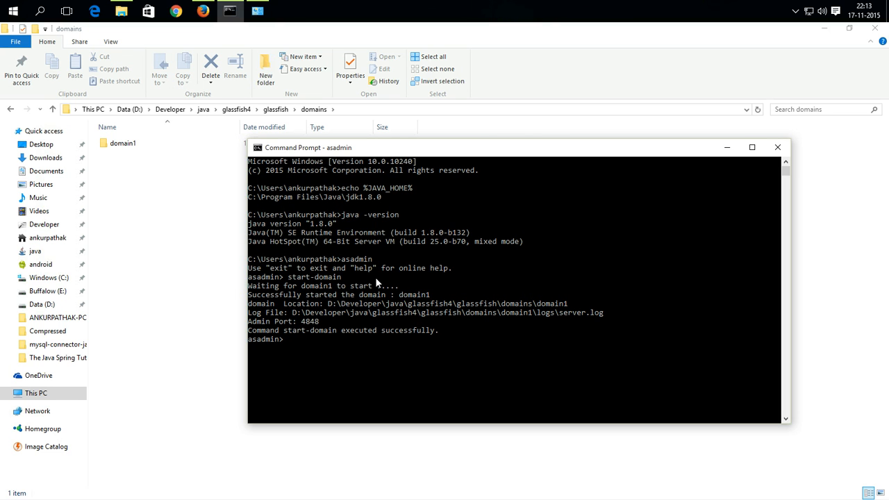
text(stop-domain)
key(Return)
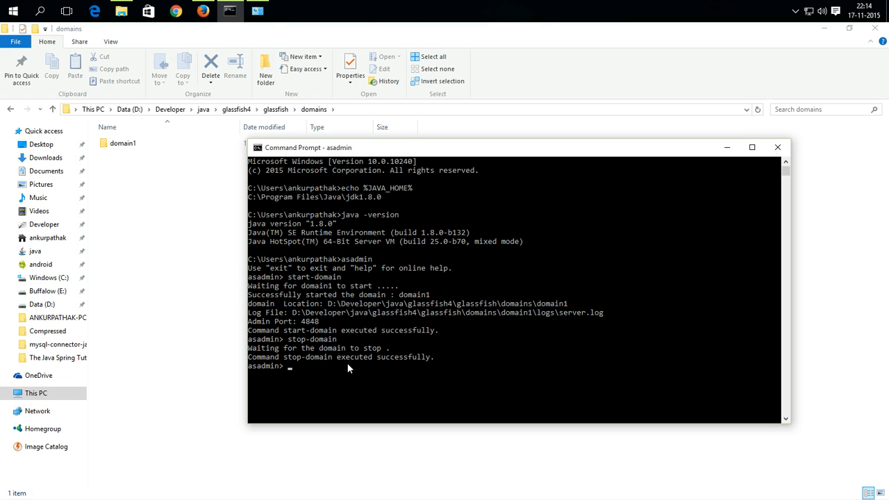
Step: Switch to Firefox and load localhost:8080 in the GlassFish Console tab to check the server
click(203, 10)
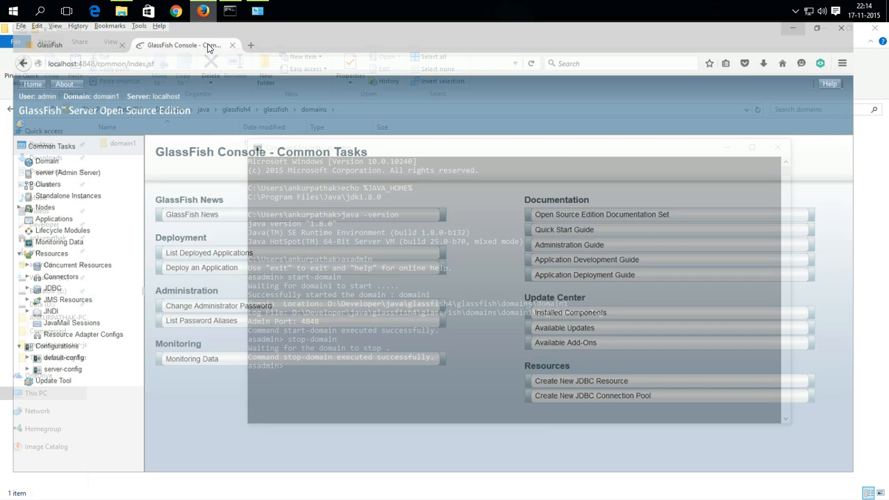
click(142, 67)
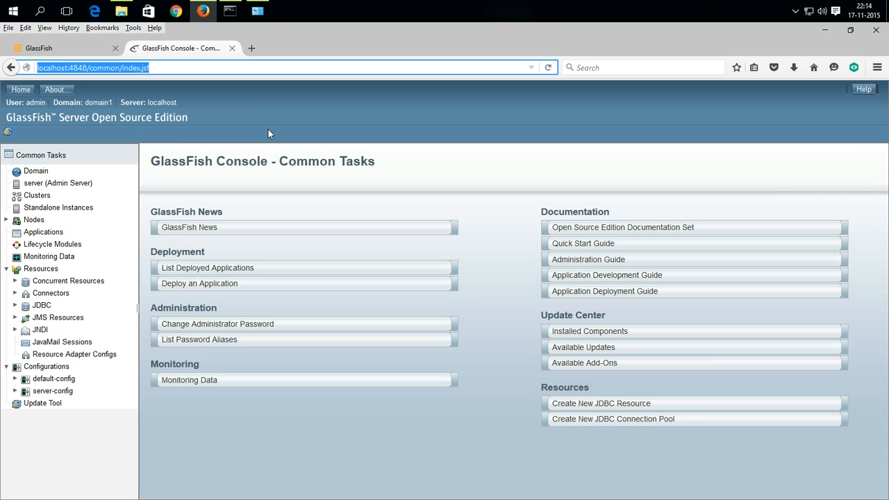
text(localhost:)
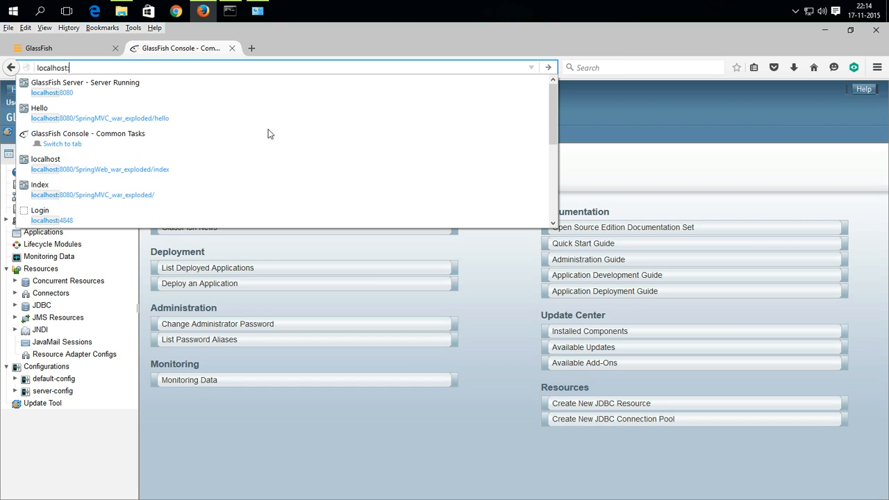
text(8080)
key(Return)
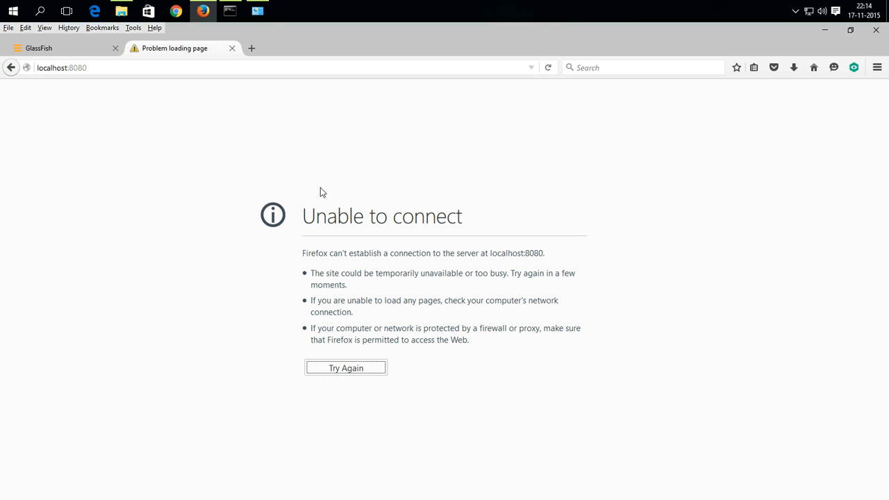
Step: Run start-domain domain1 at the asadmin prompt, checking the domain's name in the domains folder before completing the command
click(232, 12)
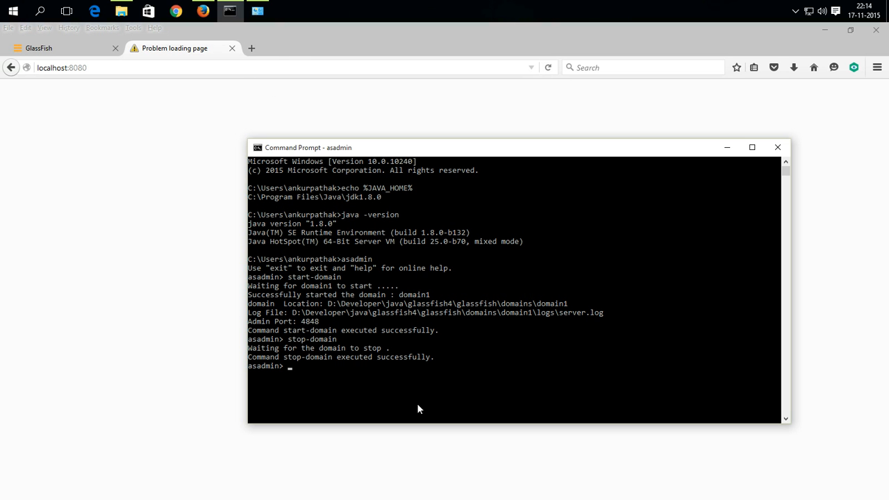
drag(377, 149, 372, 126)
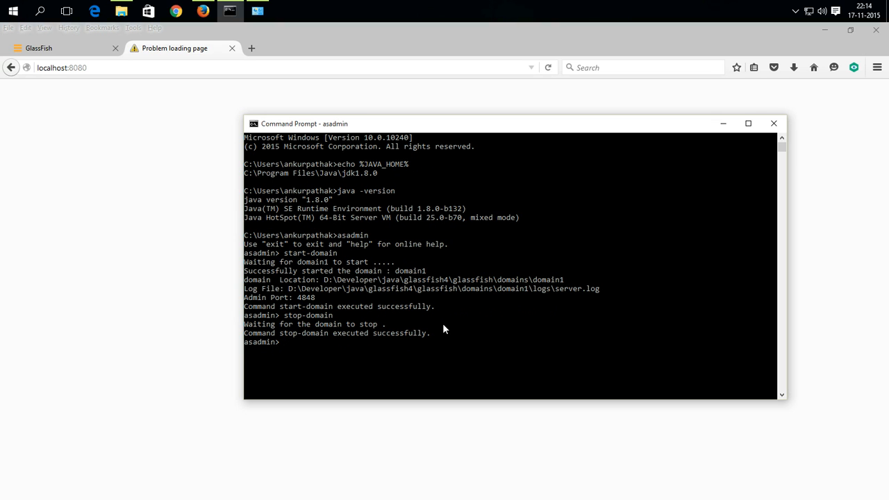
text(start-domain domain)
click(120, 14)
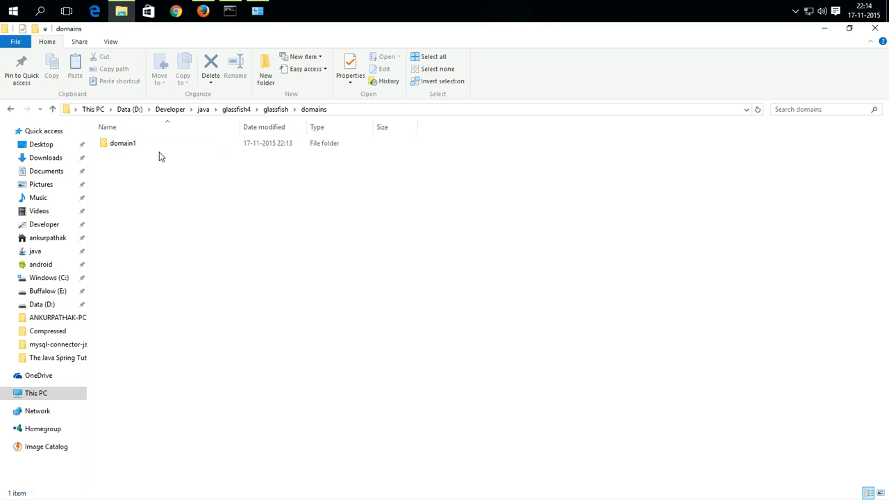
click(824, 28)
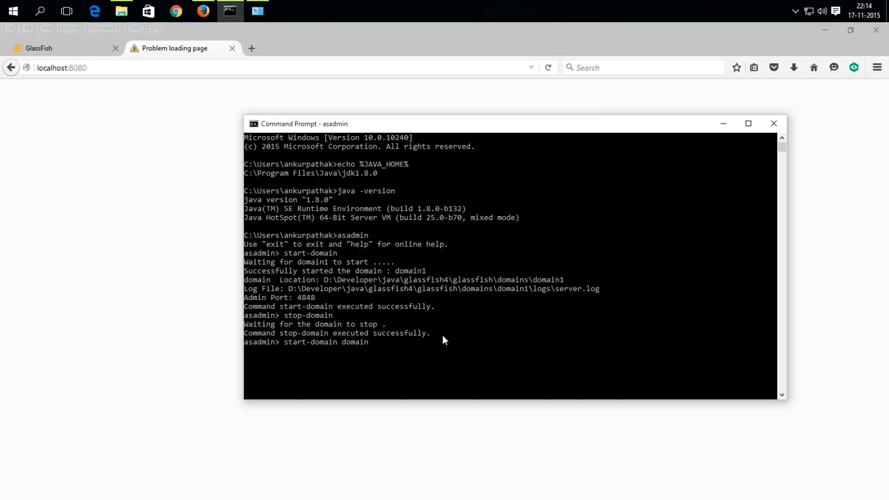
text(doma)
key(BackSpace)
key(BackSpace)
key(BackSpace)
key(BackSpace)
key(BackSpace)
text(1)
key(Return)
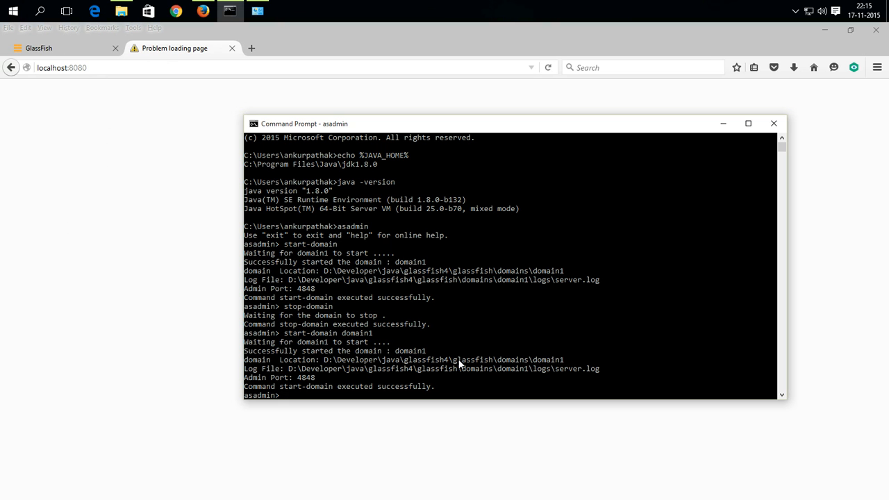
Step: Stop the named domain by running stop-domain domain1 at the asadmin prompt
scroll(432, 330, down, 3)
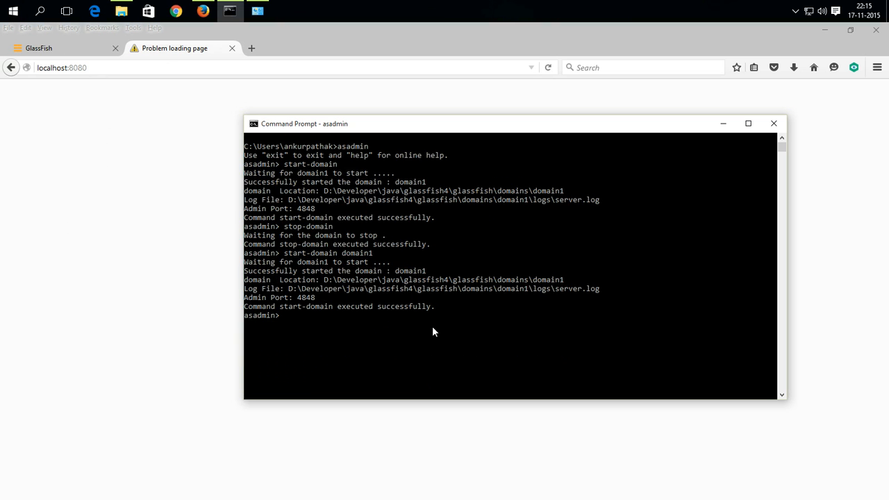
scroll(432, 331, up, 1)
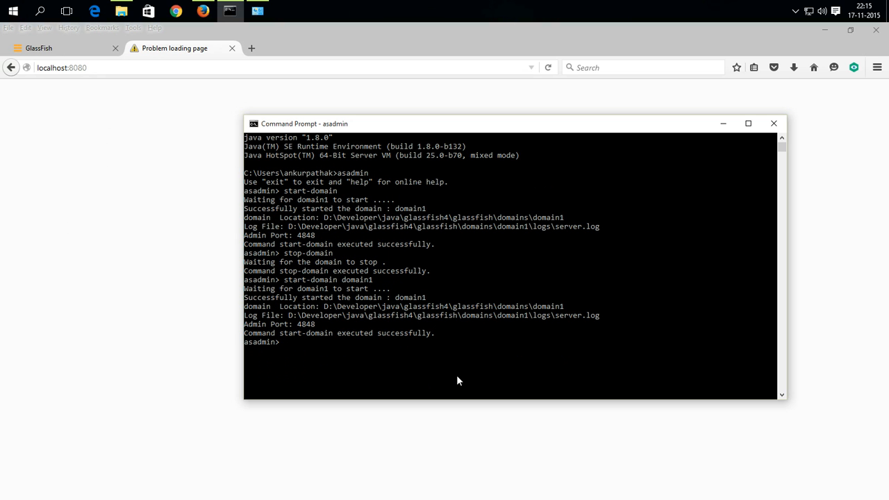
text(s)
text(p)
key(BackSpace)
key(BackSpace)
text(top-domain domain1)
key(Return)
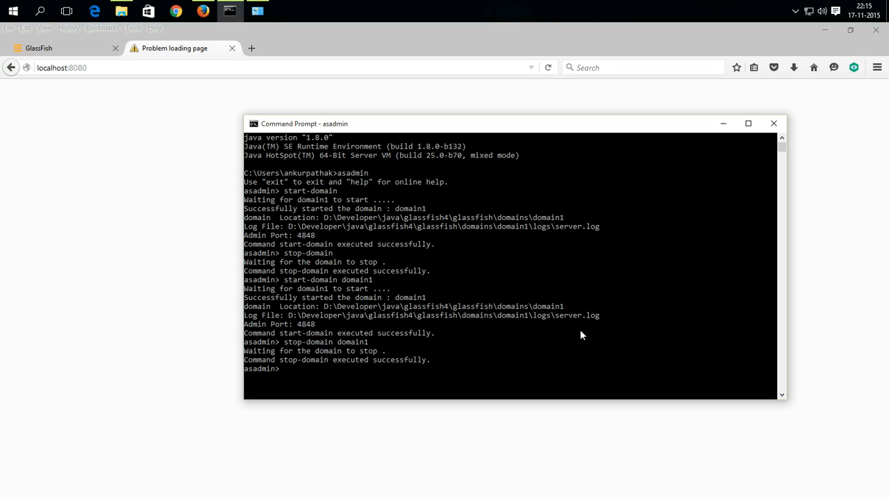
Step: Switch to File Explorer and go up from the domains folder to D:\Developer\java
click(121, 11)
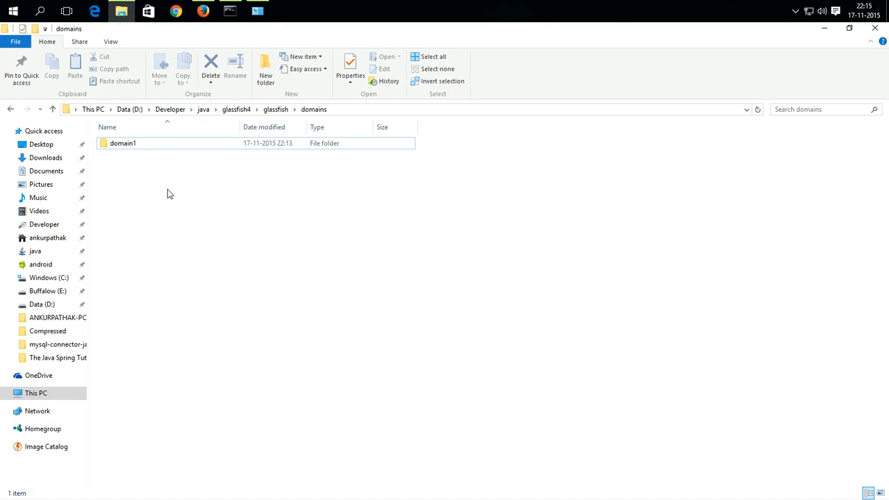
click(52, 109)
click(52, 109)
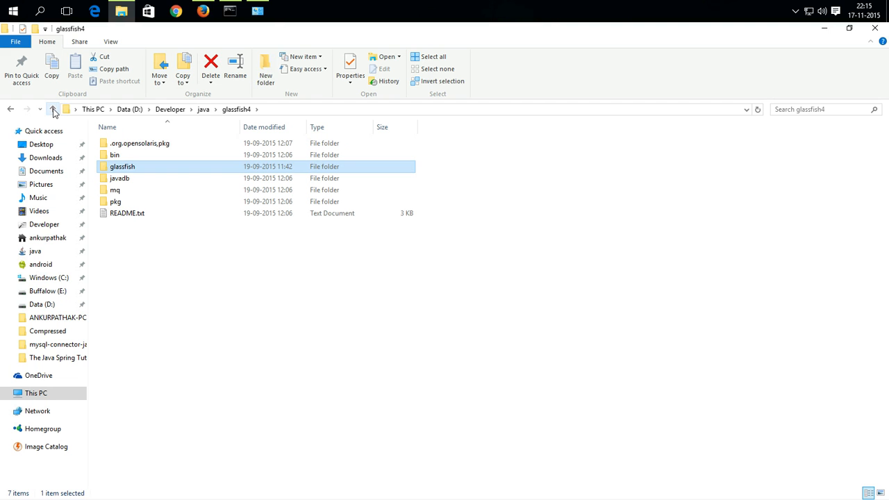
click(138, 277)
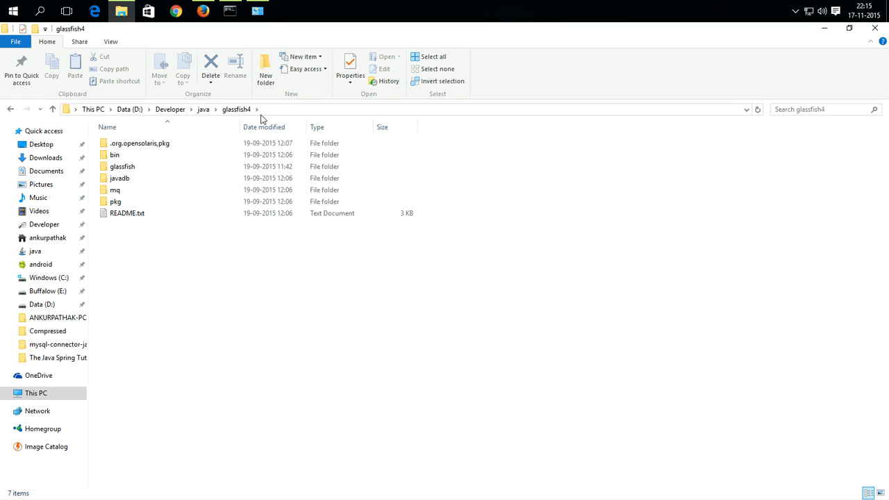
click(53, 110)
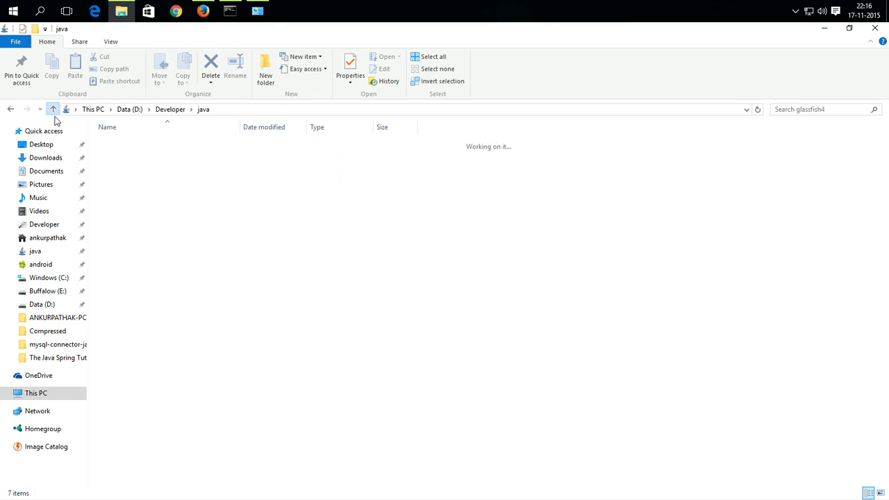
Step: Open glassfish4\glassfish\domains\domain1\logs and locate server.log, checking its path against the log file location in the Command Prompt
double_click(135, 260)
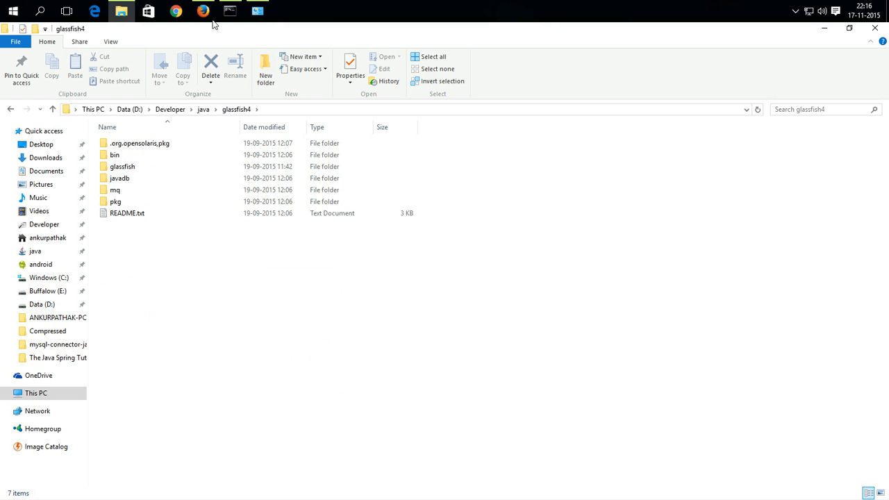
click(230, 10)
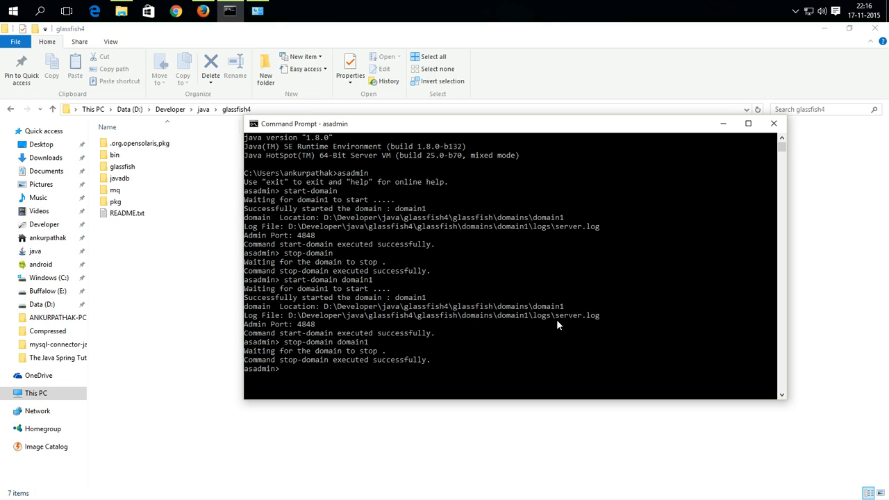
click(119, 317)
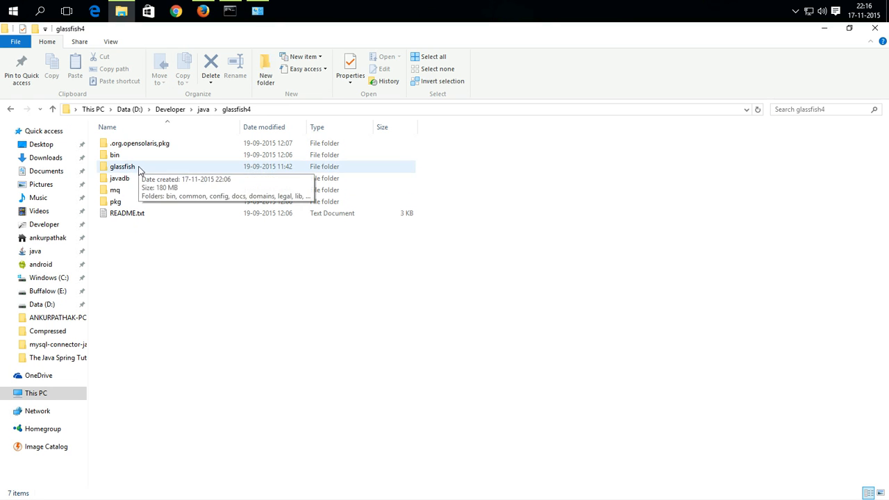
double_click(122, 166)
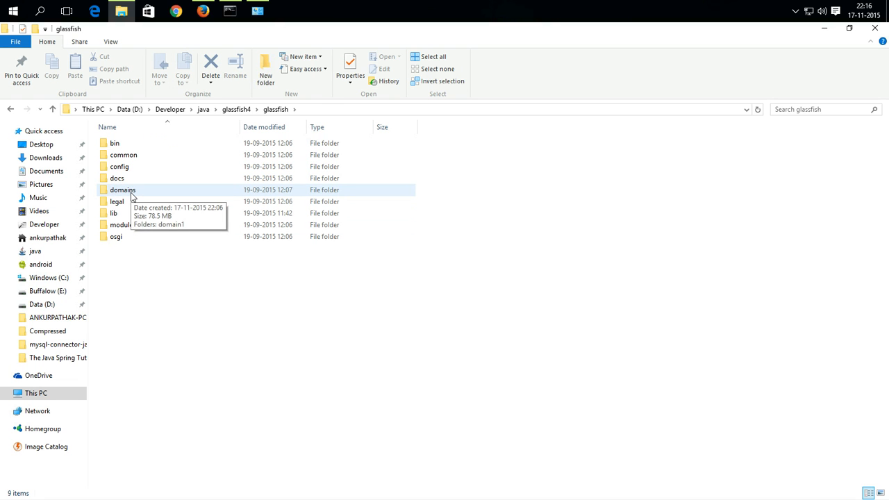
double_click(130, 194)
double_click(123, 143)
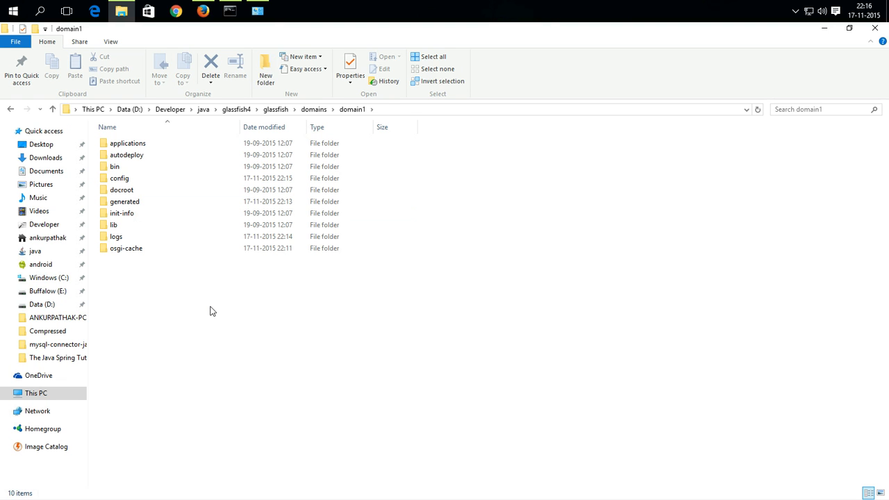
double_click(117, 237)
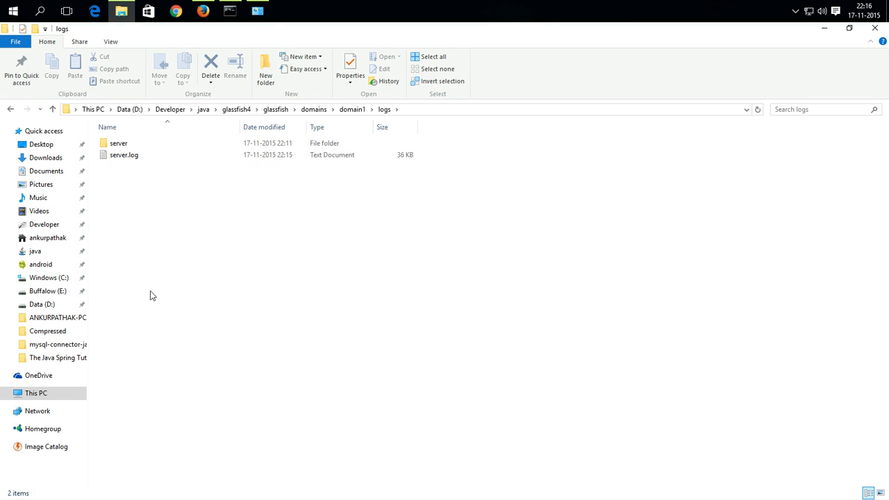
click(125, 158)
click(233, 17)
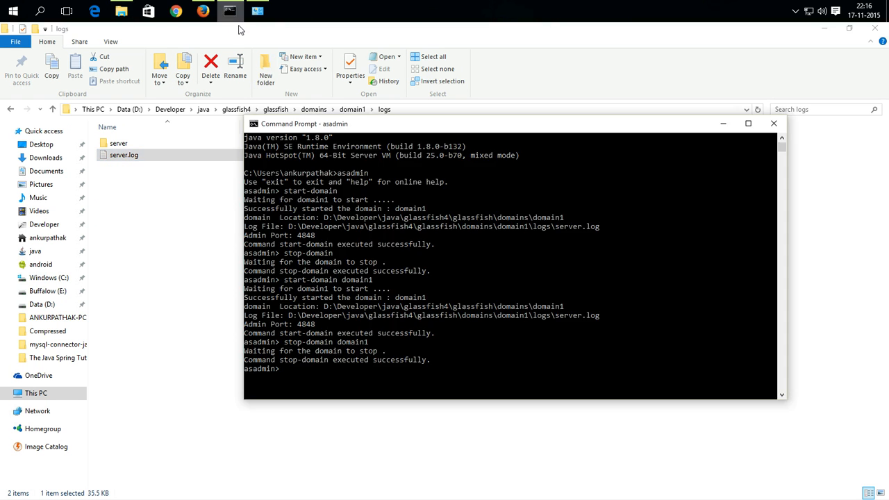
drag(428, 128, 464, 130)
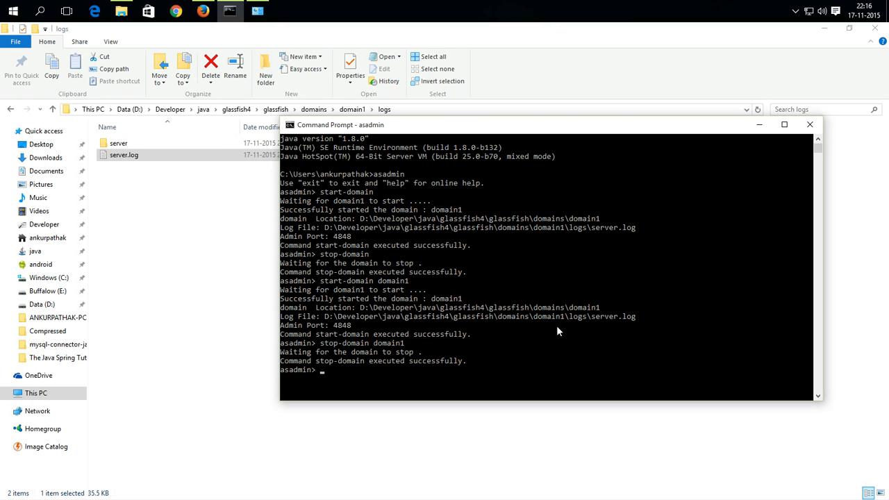
Step: Open server.log from the logs folder with Notepad
click(242, 280)
click(121, 159)
right_click(122, 159)
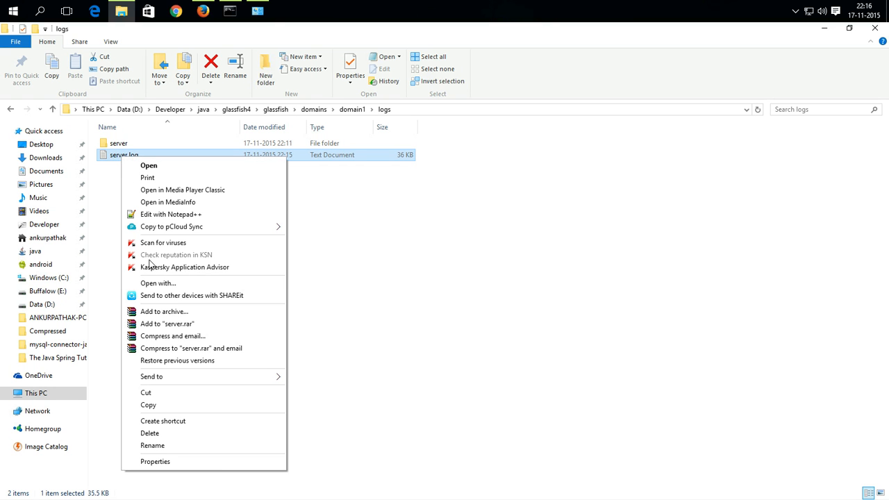
click(156, 284)
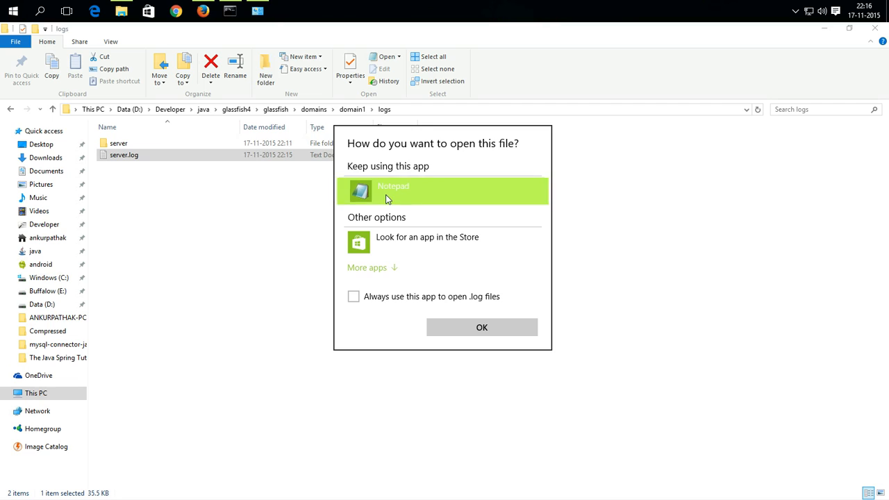
double_click(387, 200)
Step: Examine the server.log entries, highlighting the port 3700 listener entry and the GlassFish startup time entry with its timestamp
scroll(481, 290, down, 9)
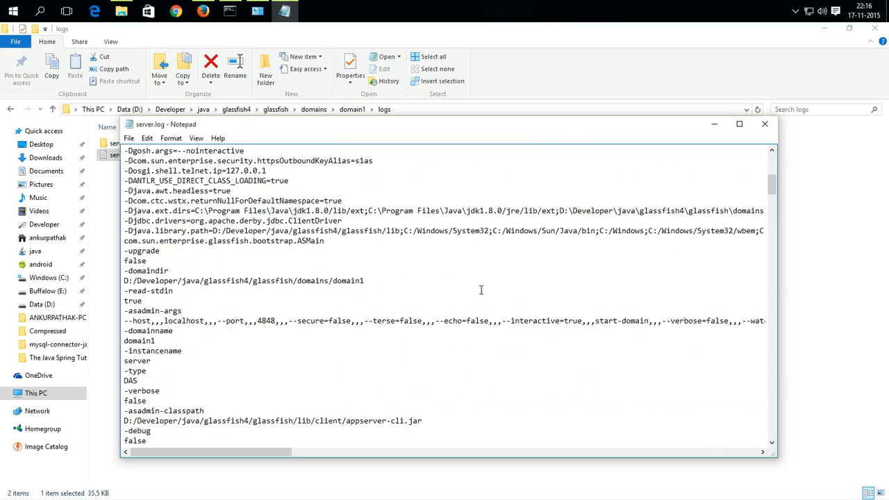
scroll(481, 290, down, 20)
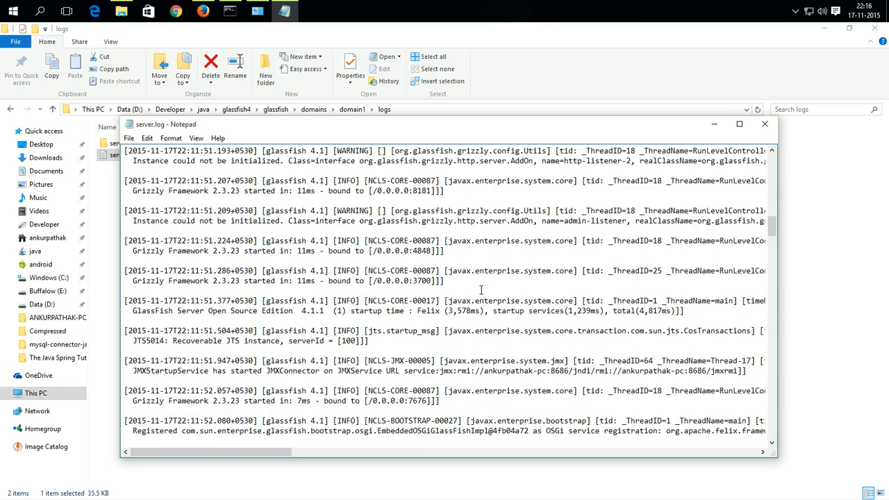
drag(124, 271, 457, 284)
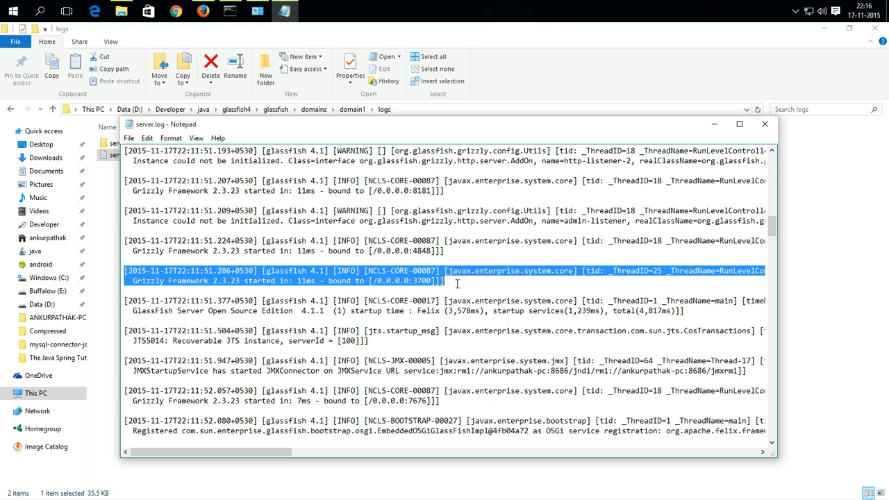
click(453, 284)
drag(124, 271, 449, 282)
drag(125, 301, 653, 316)
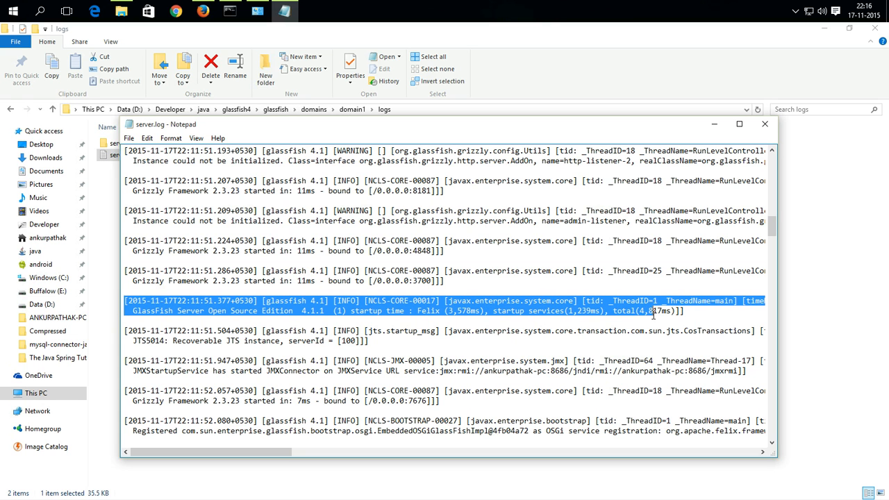
click(653, 314)
drag(127, 301, 258, 300)
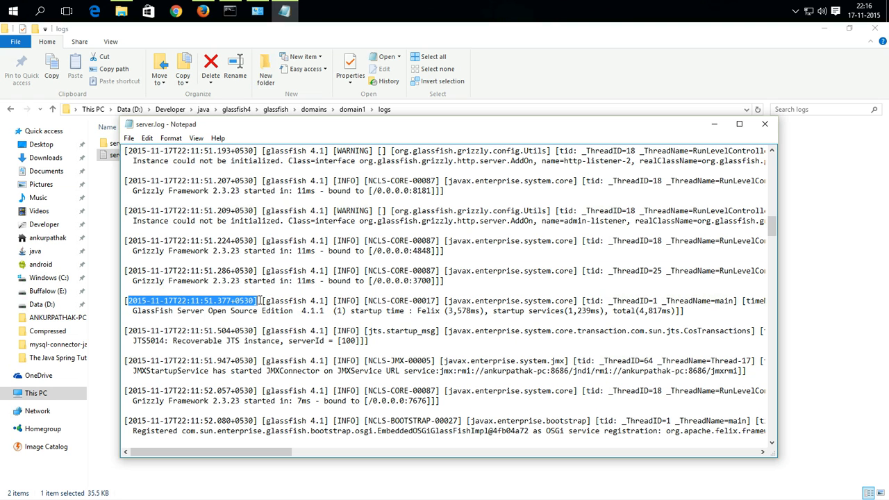
scroll(313, 317, down, 4)
scroll(313, 316, down, 16)
scroll(313, 316, down, 20)
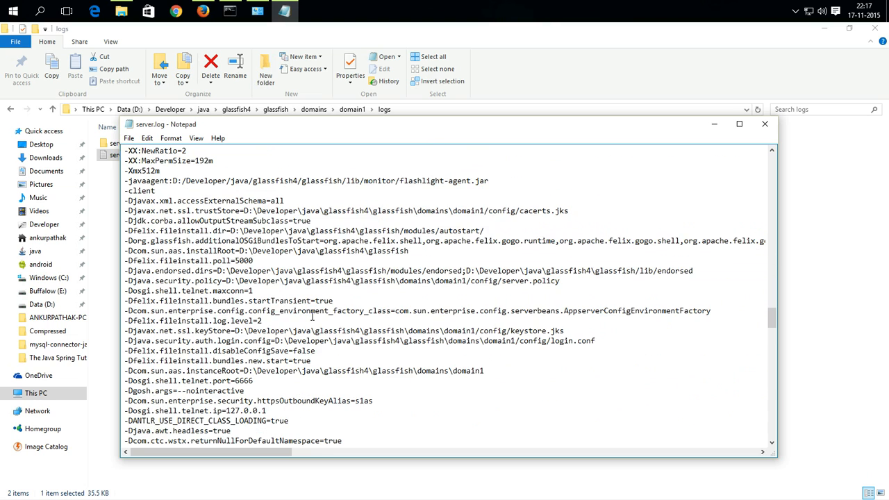
Step: Glance at the asadmin output in the Command Prompt, return to Notepad and close server.log
key(alt+Tab)
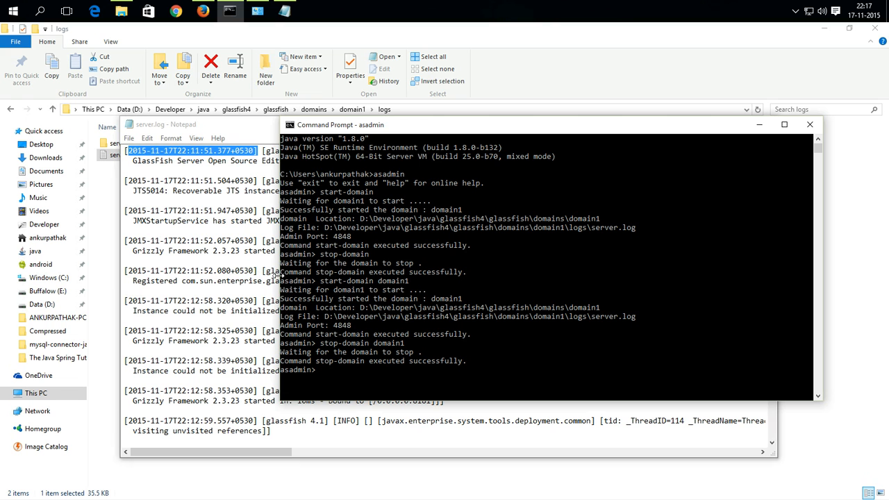
click(244, 240)
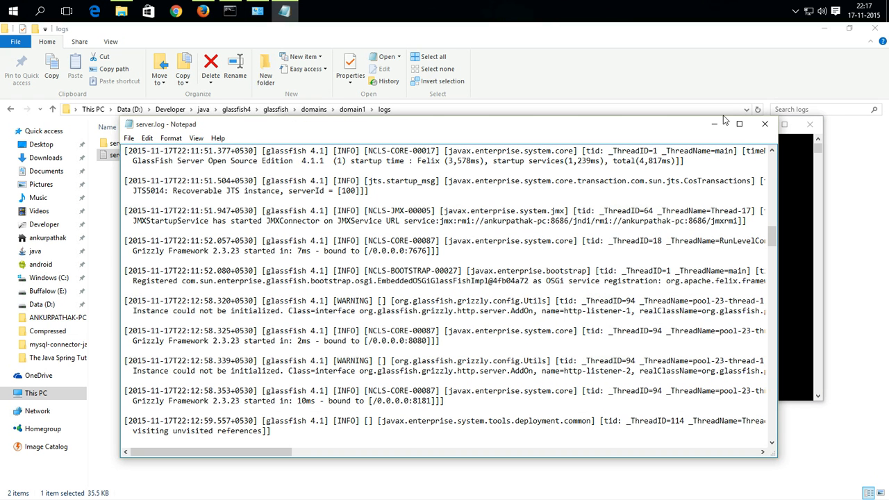
click(765, 125)
Step: Switch to the Command Prompt and review the JAVA_HOME and java -version checks and the asadmin start-domain and stop-domain commands
click(230, 12)
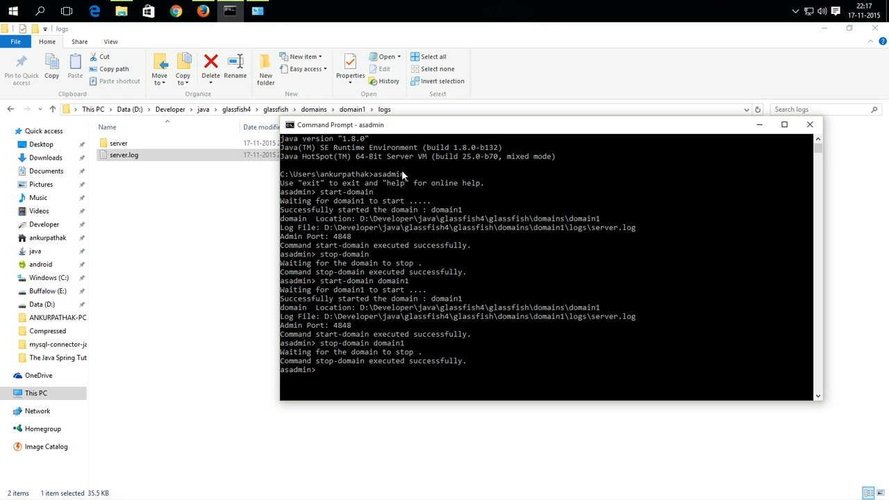
drag(405, 127, 367, 119)
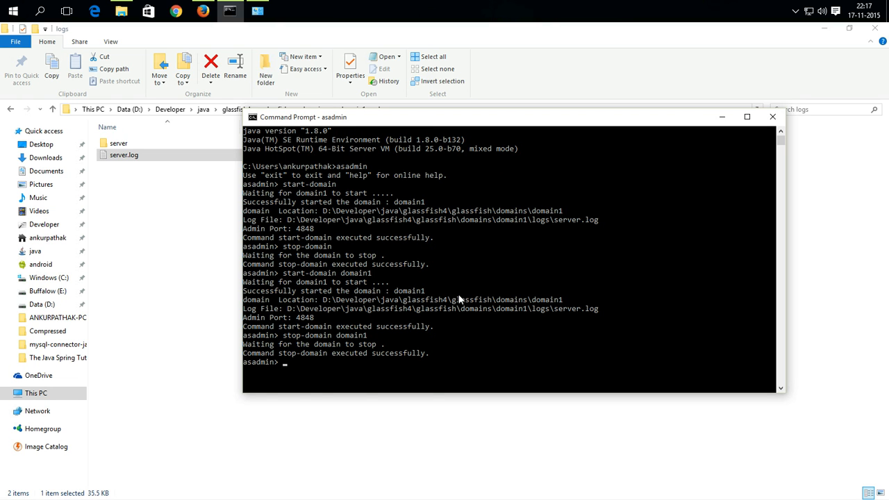
scroll(463, 303, up, 3)
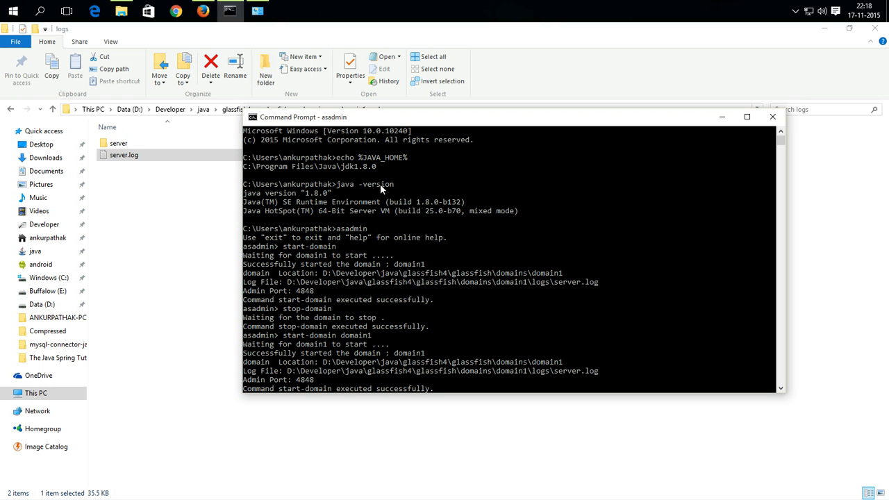
scroll(458, 240, down, 2)
scroll(459, 239, up, 2)
scroll(424, 252, down, 1)
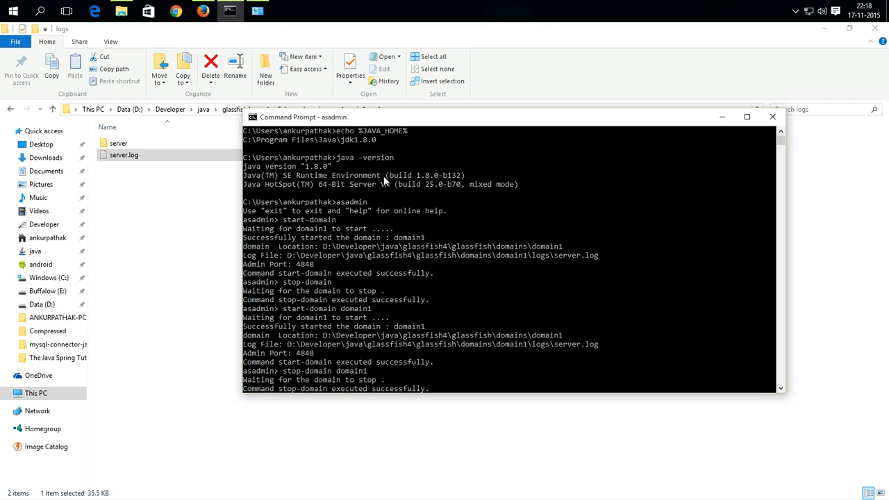
scroll(456, 234, down, 5)
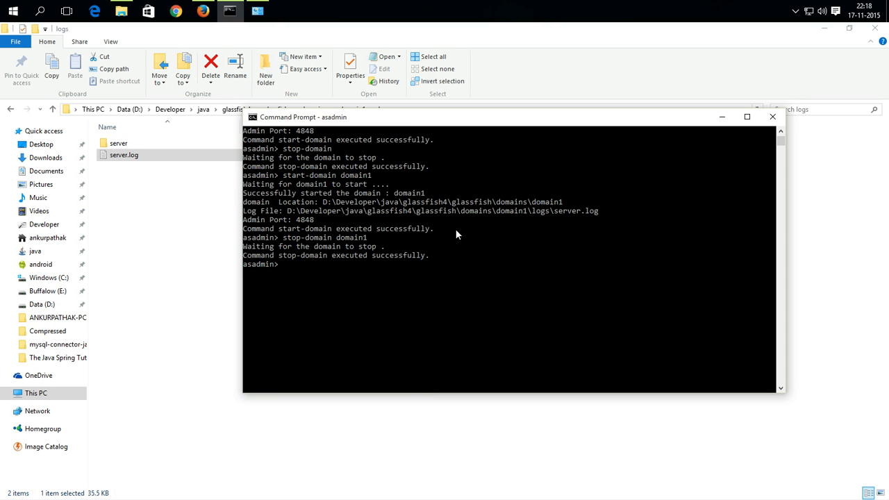
scroll(457, 234, up, 4)
scroll(456, 234, down, 2)
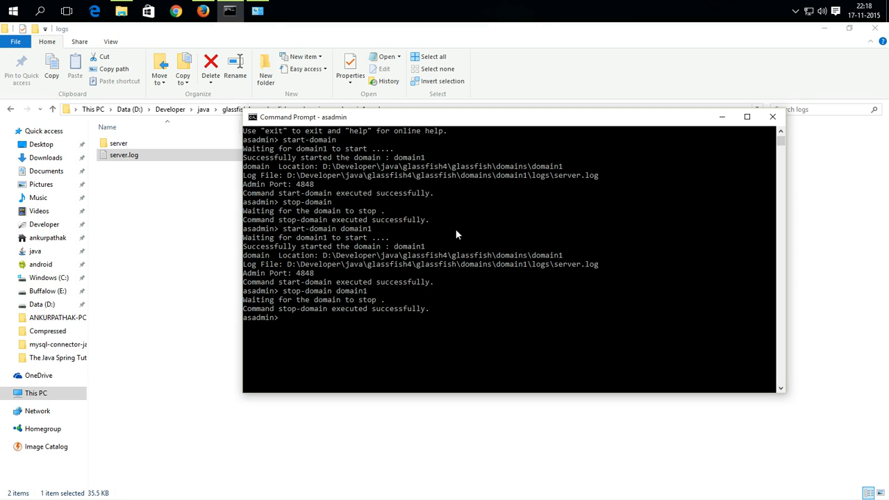
click(795, 11)
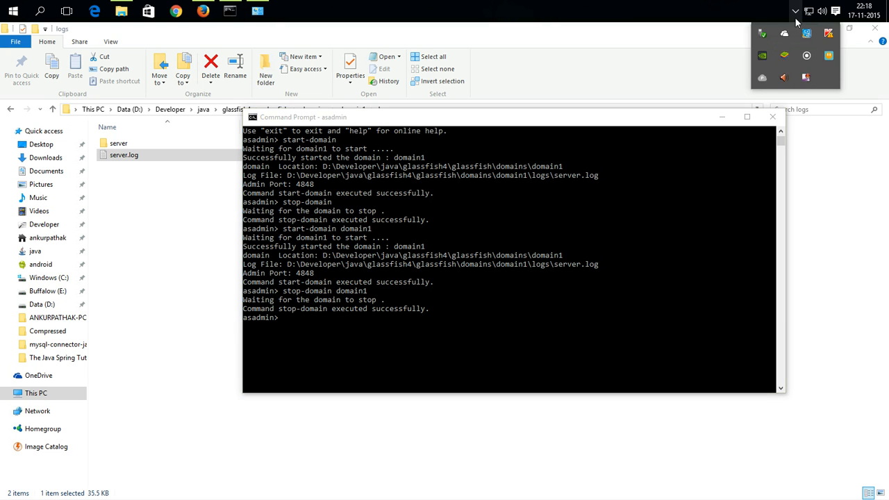
right_click(805, 78)
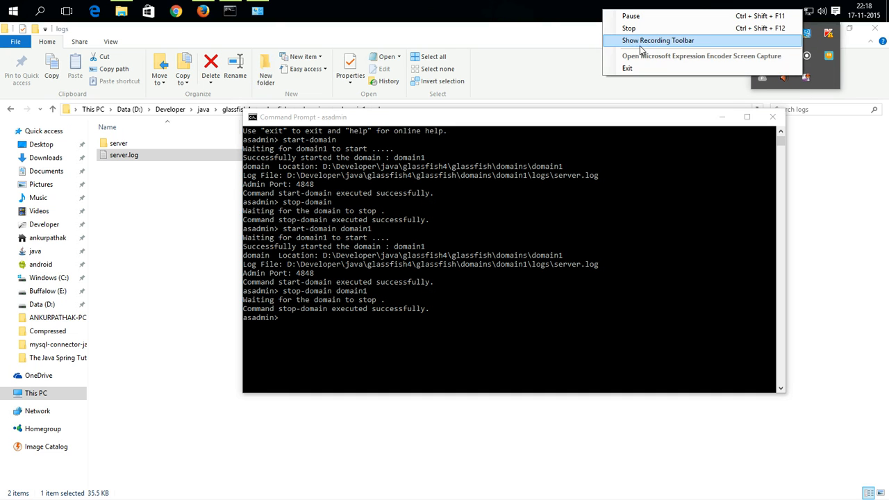